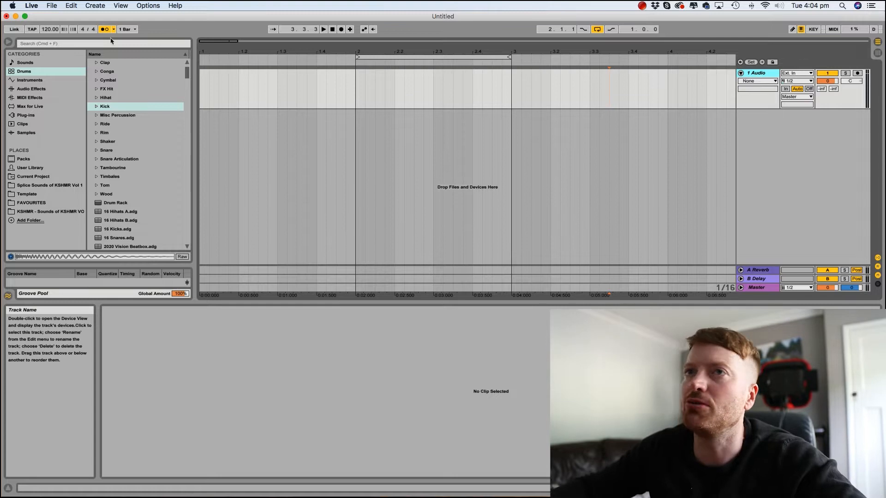
Add three more audio tracks to the arrangement, giving four audio tracks in total
click(97, 6)
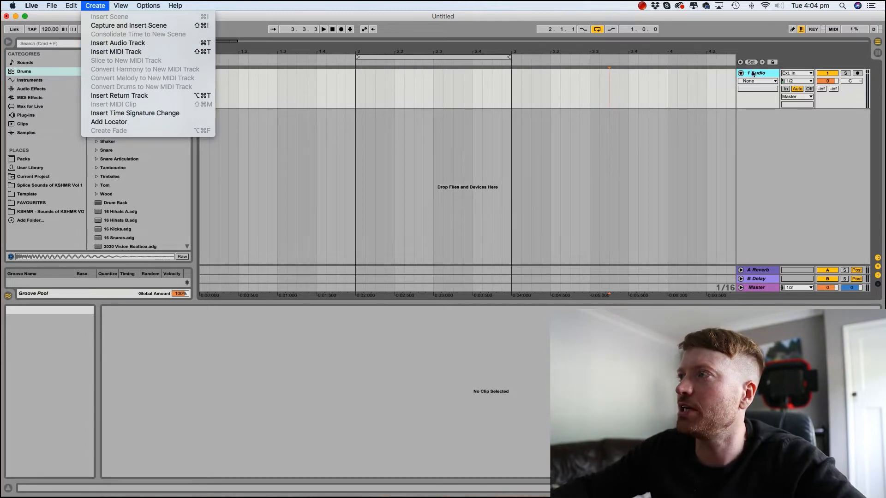
key(super+t)
key(super+t)
key(super+t)
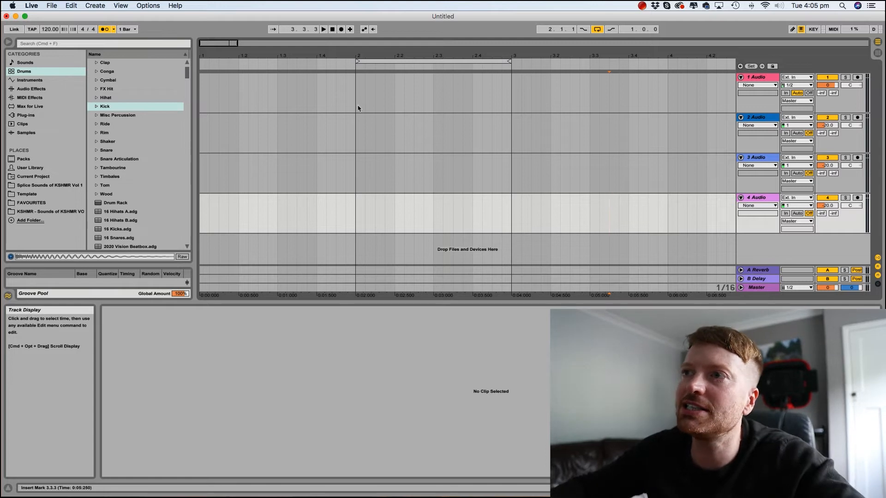
Place the insert marker at the start of bar 2 on the first audio track and play the metronome
drag(360, 107, 514, 104)
click(398, 102)
click(521, 107)
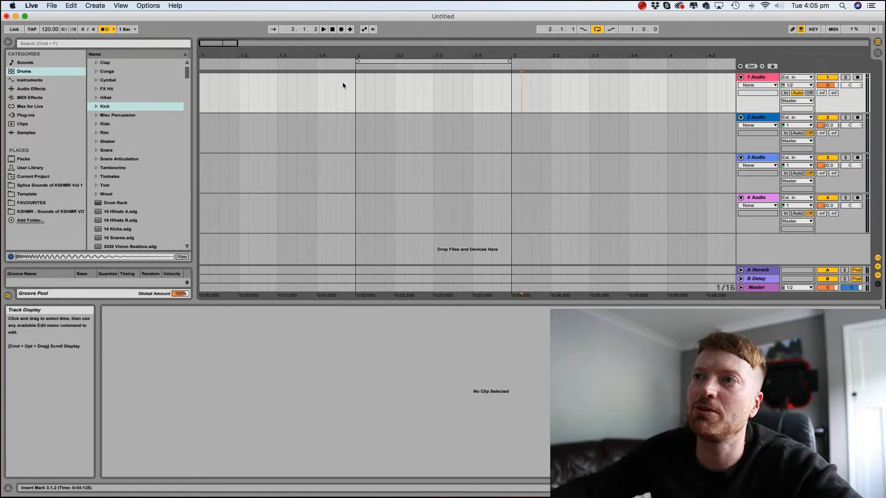
click(108, 31)
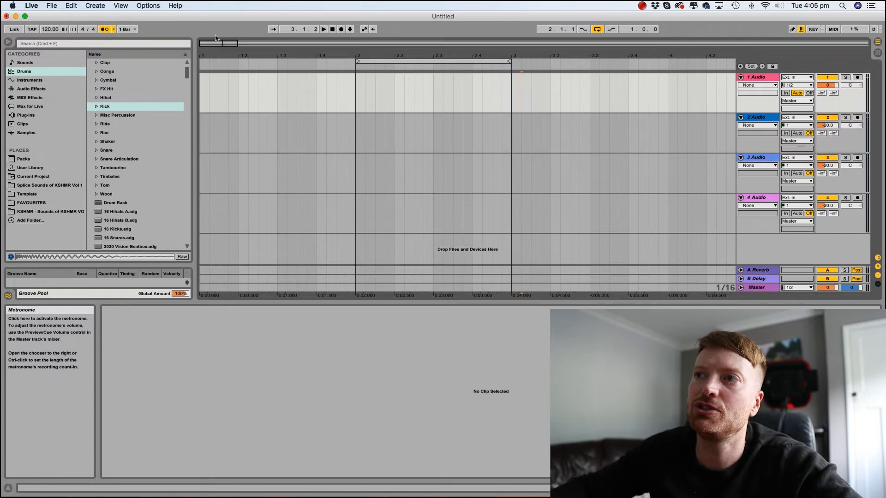
click(354, 95)
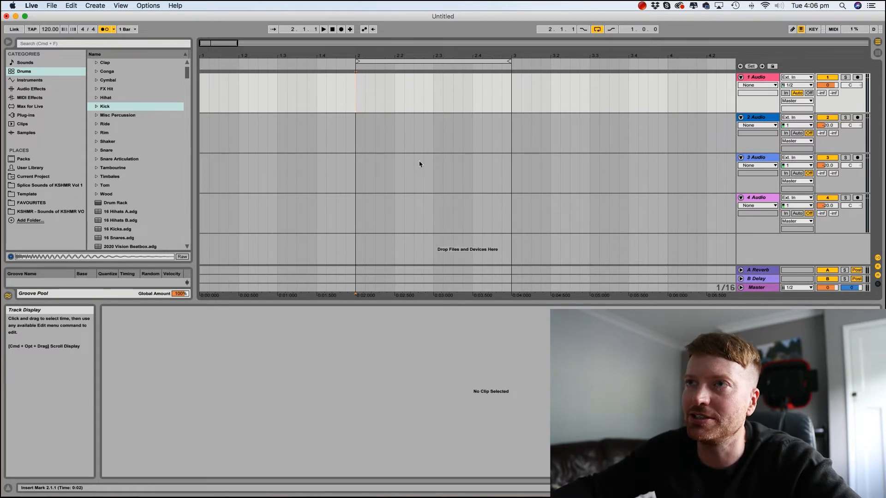
key(space)
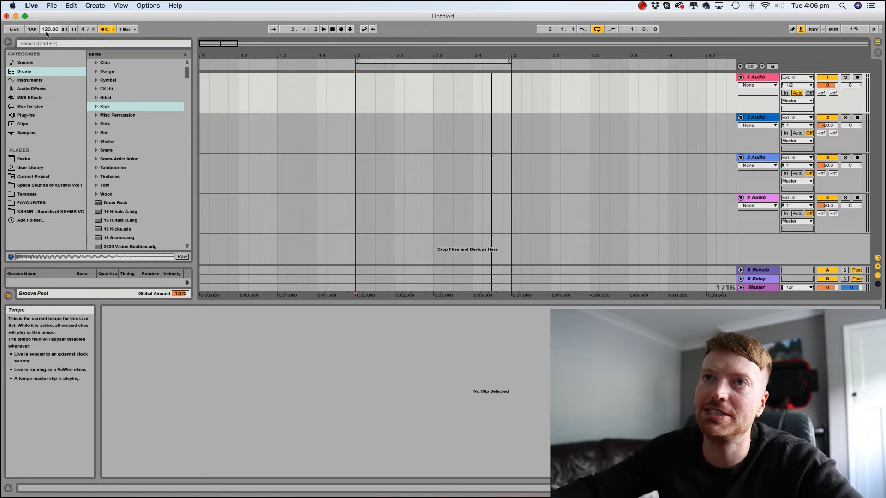
Raise the tempo to 174 BPM and play the metronome from bar 2
drag(50, 29, 50, 4)
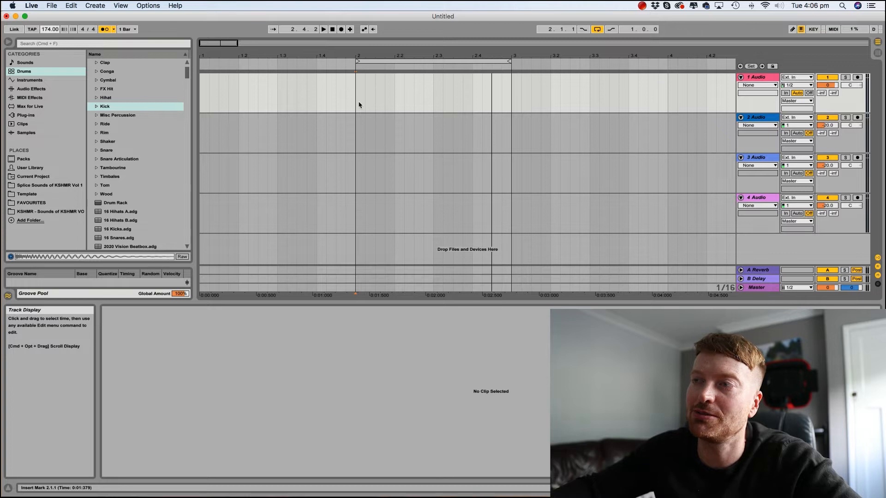
key(space)
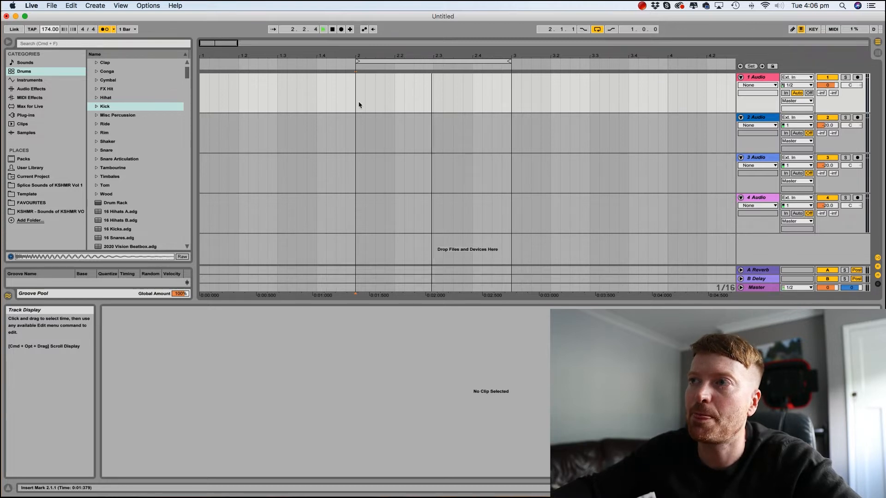
key(space)
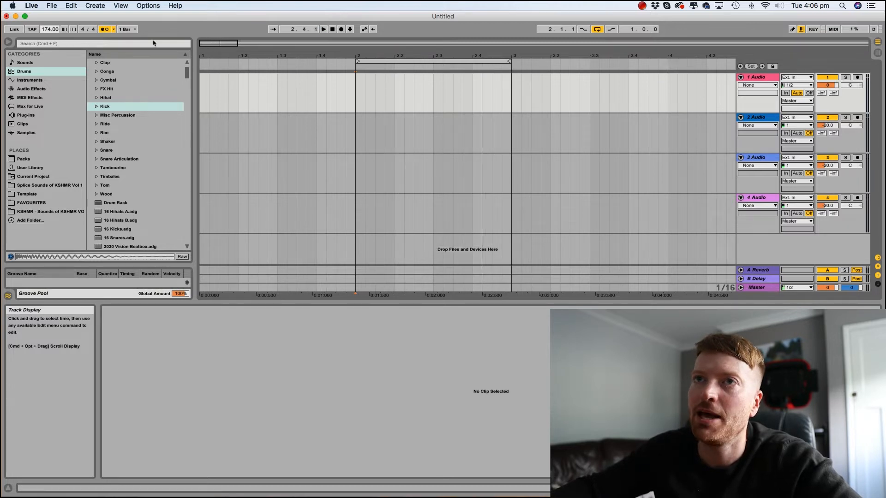
Lower the tempo to 50 BPM and play the metronome from bar 2
drag(50, 29, 50, 86)
key(space)
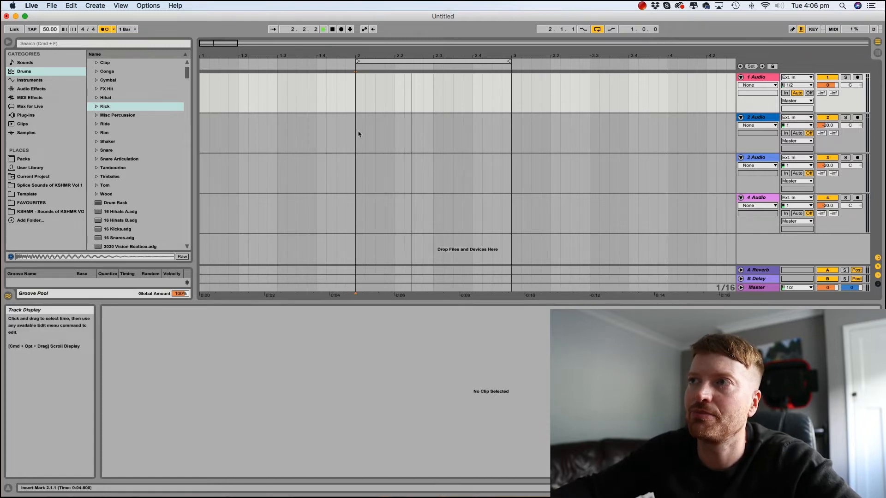
key(space)
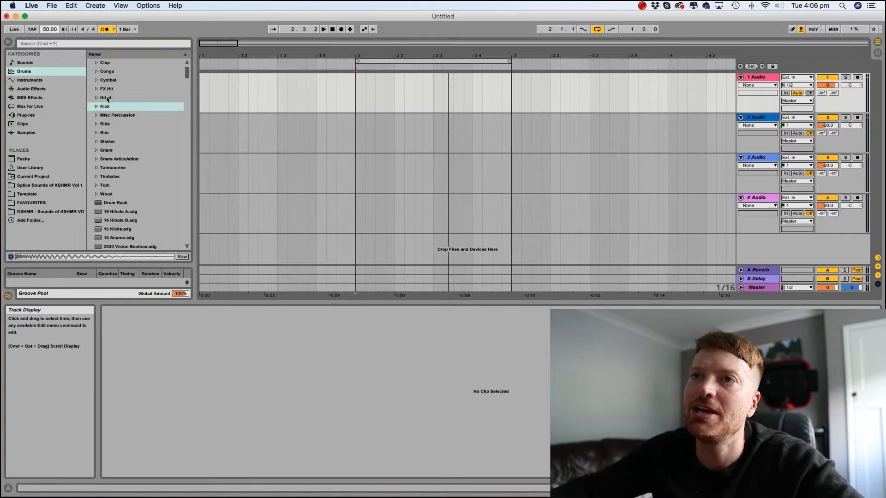
Expand the Kick sample folder and set the project tempo to 128 BPM
click(97, 107)
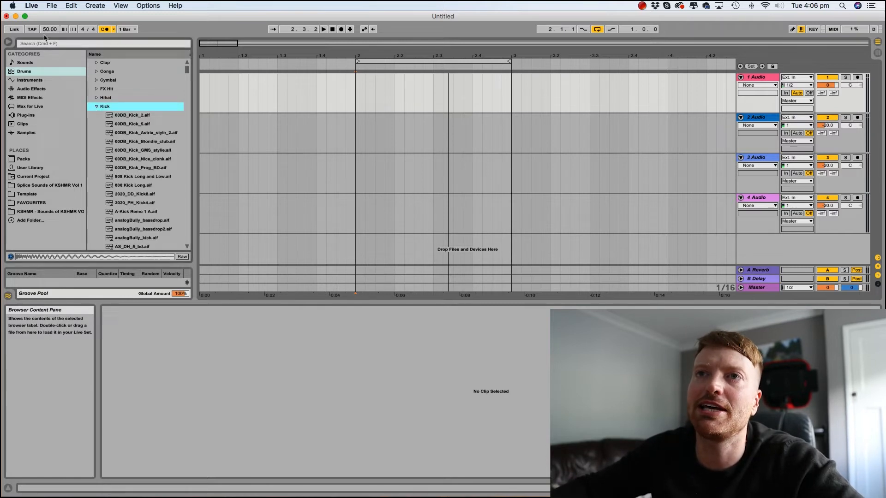
mouse_move(49, 29)
mouse_down()
mouse_move(49, 5)
mouse_move(49, 32)
mouse_up()
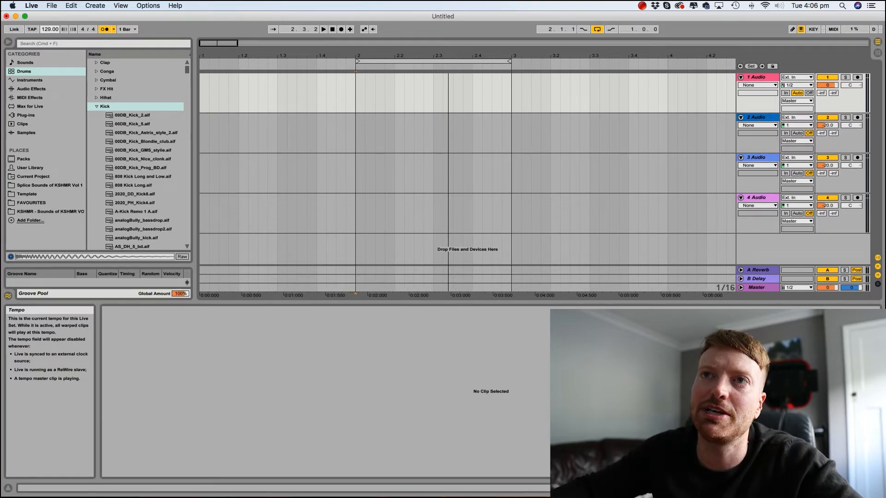
drag(49, 28, 49, 28)
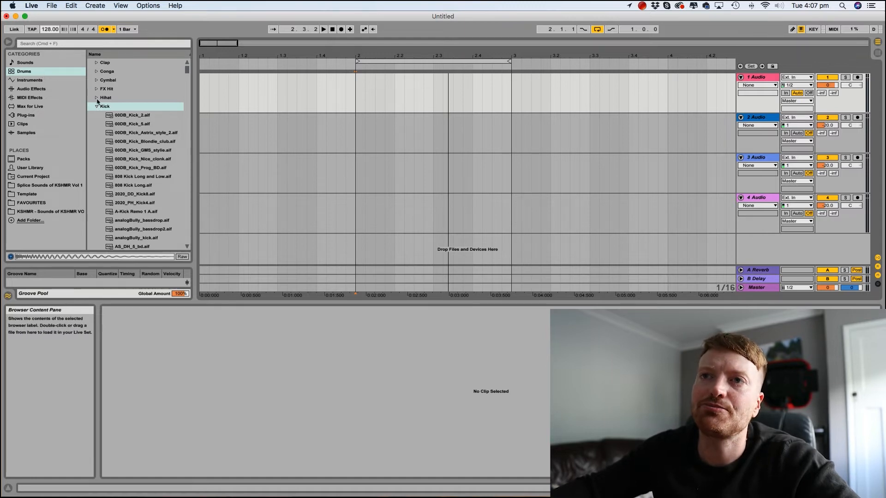
Collapse and reopen the Drum Hits category, and list the samples in its Kick folder
scroll(97, 98, up, 3)
click(91, 63)
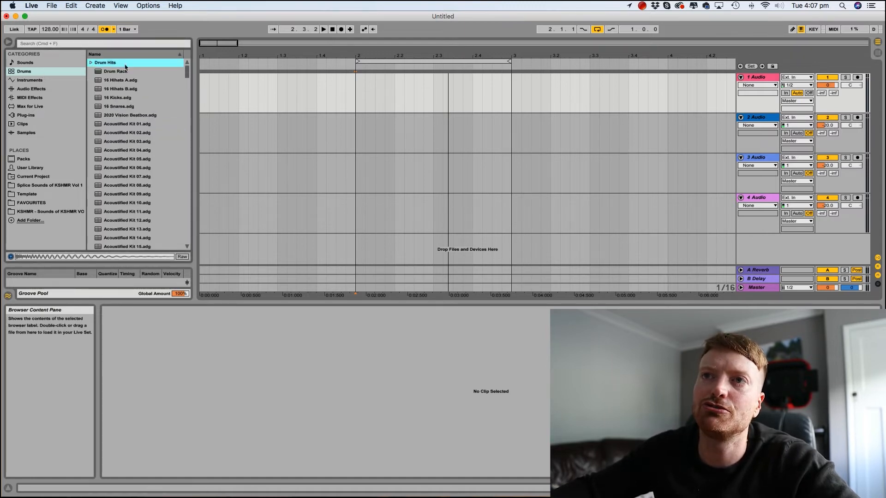
click(91, 63)
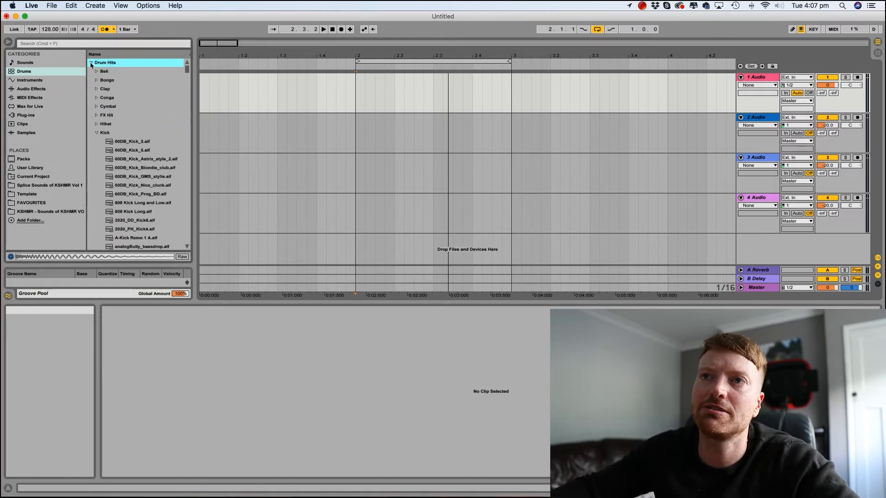
click(97, 134)
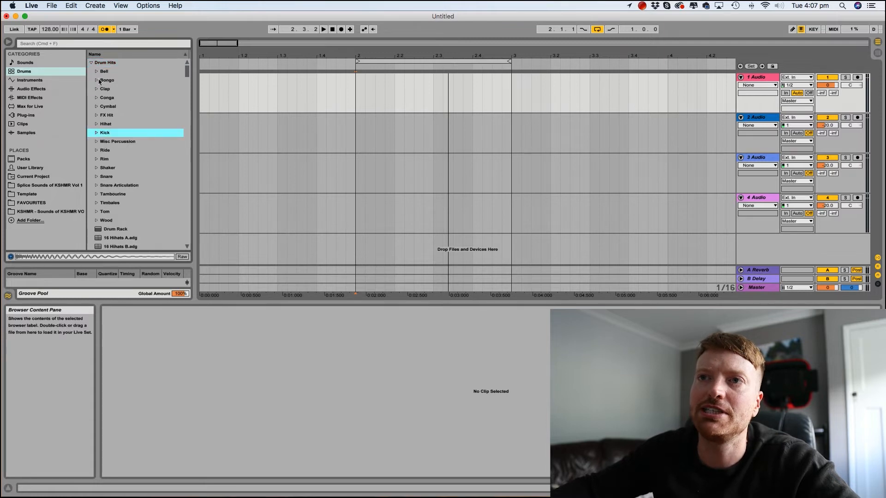
click(97, 132)
scroll(139, 121, down, 3)
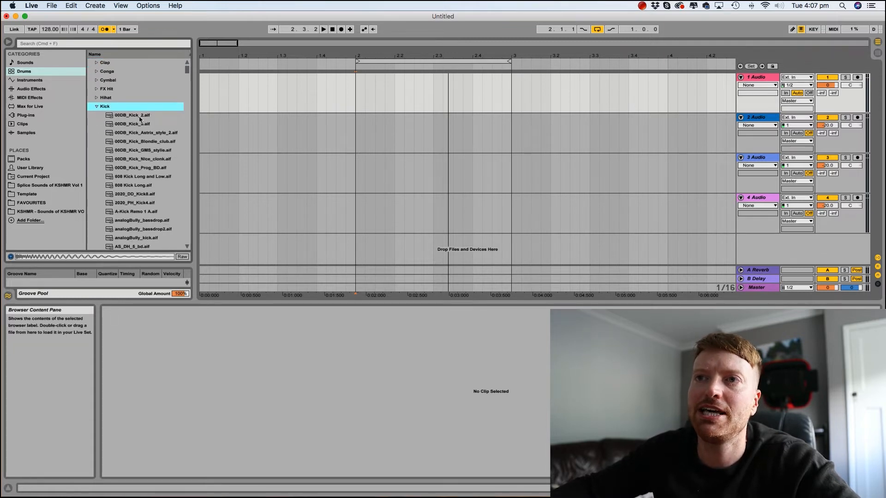
Audition the first kick samples in the Kick folder, including 00DB_Kick_Astrix_style_2, 00DB_Kick_Blondie_club and 00DB_Kick_GMS_stylie
key(Down)
key(Down)
key(Down)
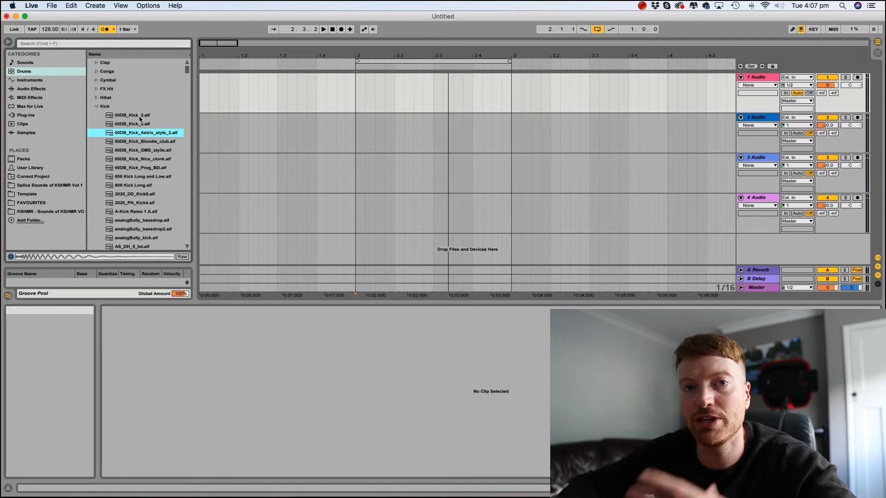
key(Down)
key(Down)
key(Down)
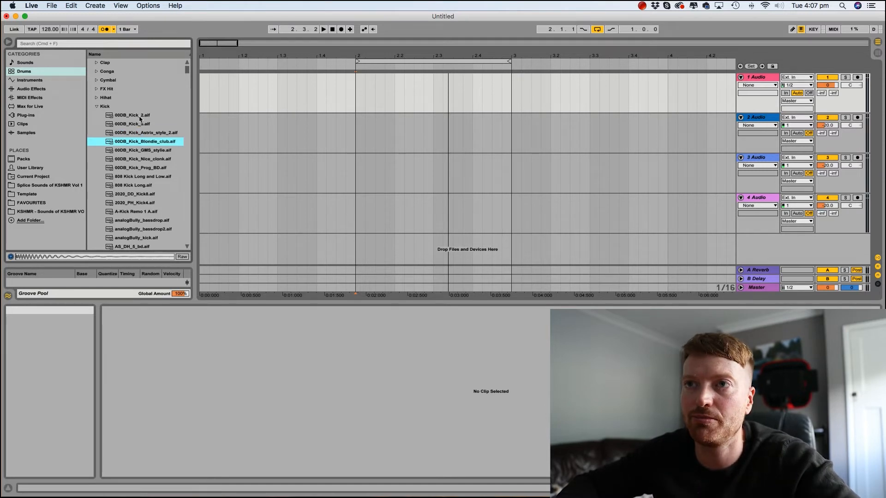
key(Up)
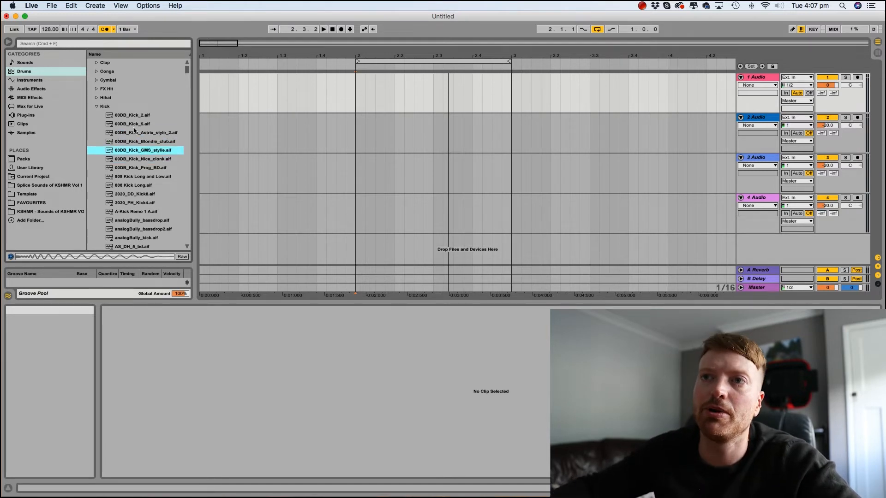
Place 00DB_Kick_5.aif at the start of bar 2 on the first audio track and play it back
drag(133, 125, 359, 101)
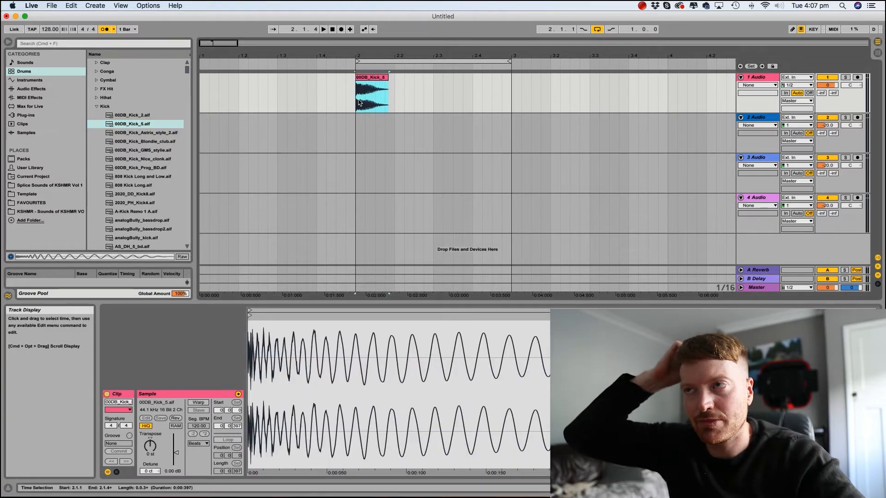
click(365, 78)
key(space)
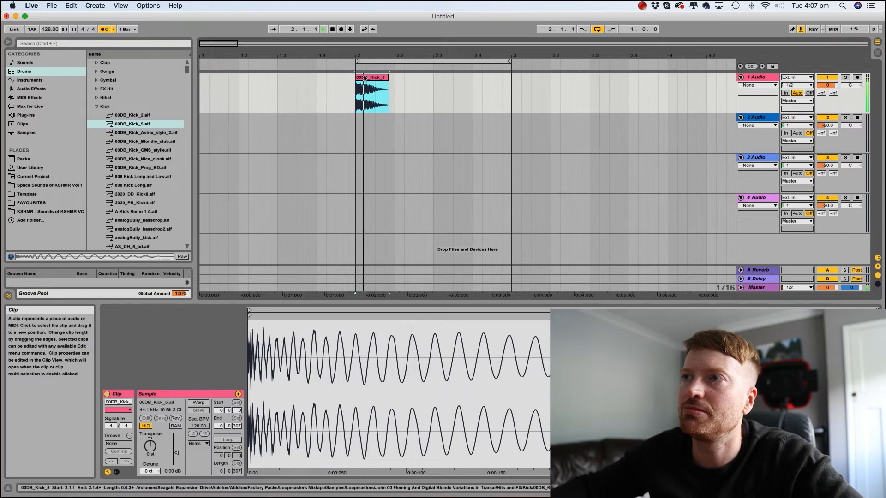
key(space)
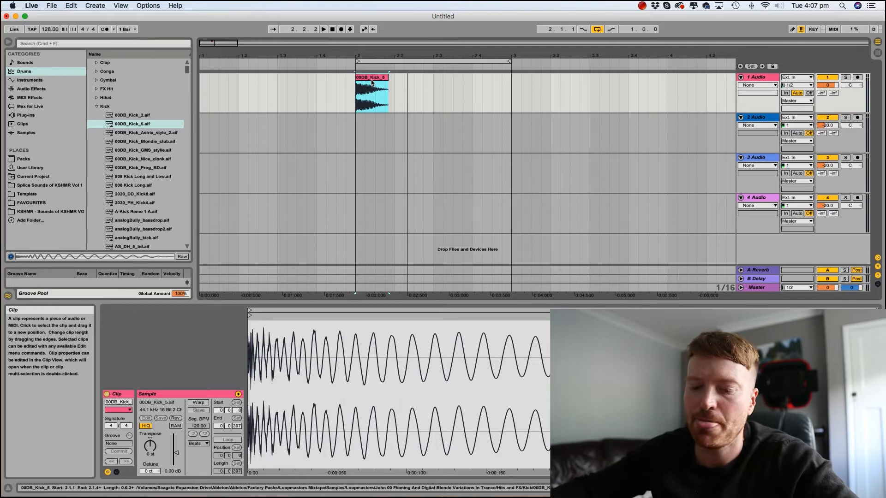
Try copying the kick clip onto beats 2.2 and 2.3 one at a time, and delete both copies
drag(372, 82, 412, 82)
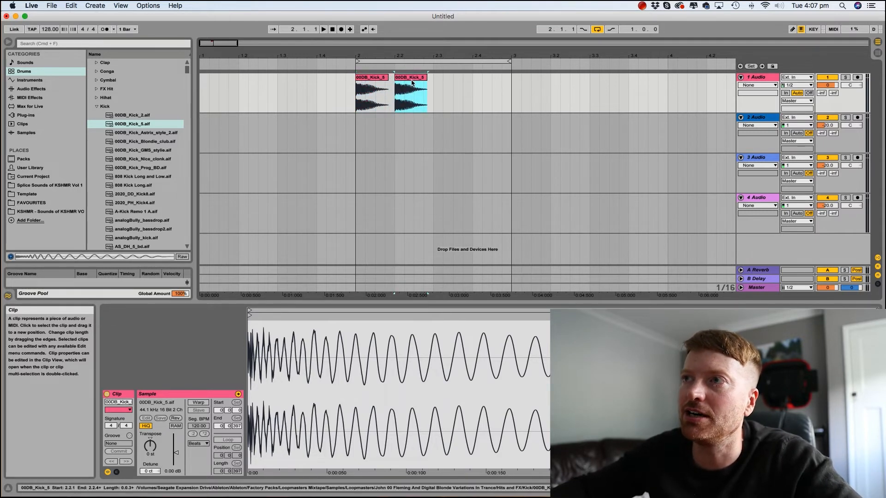
drag(412, 82, 451, 84)
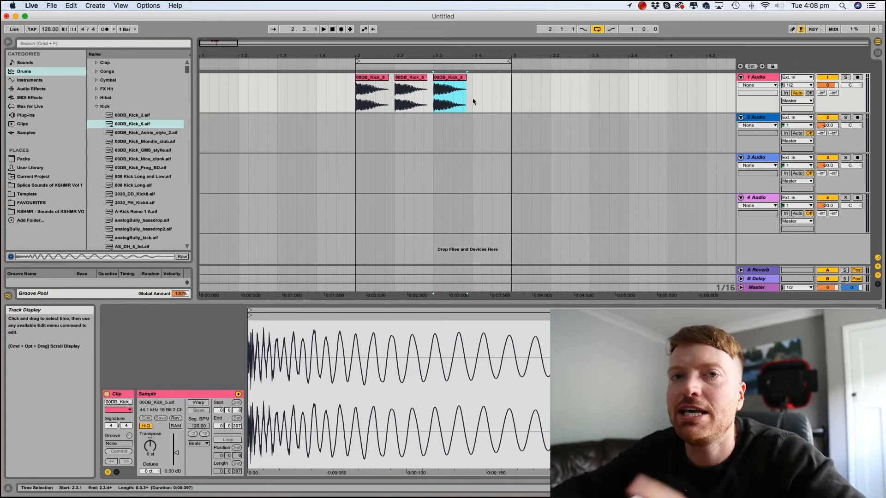
drag(471, 92, 396, 91)
key(Delete)
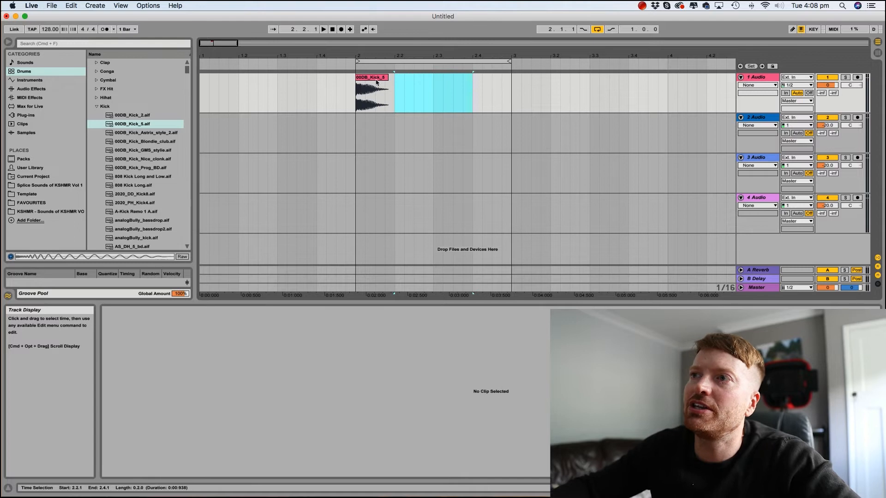
Try duplicating only the kick clip three times back to back, and delete the copies after playback
click(376, 81)
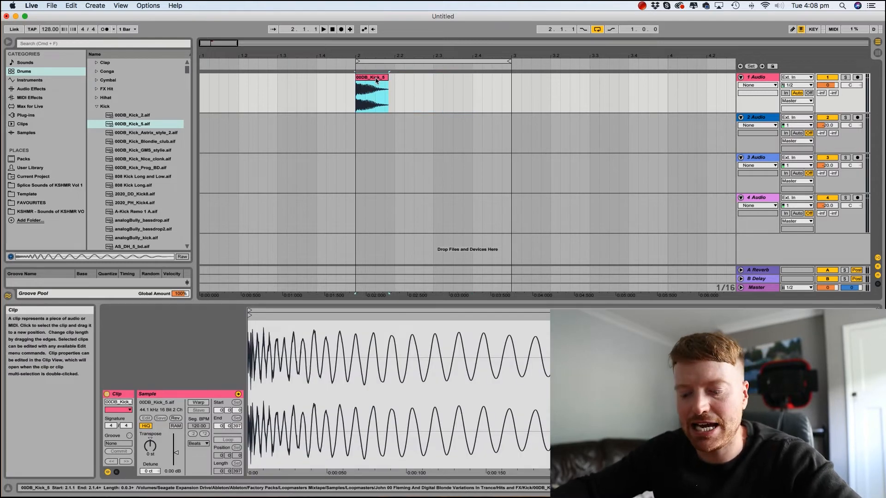
key(super+d)
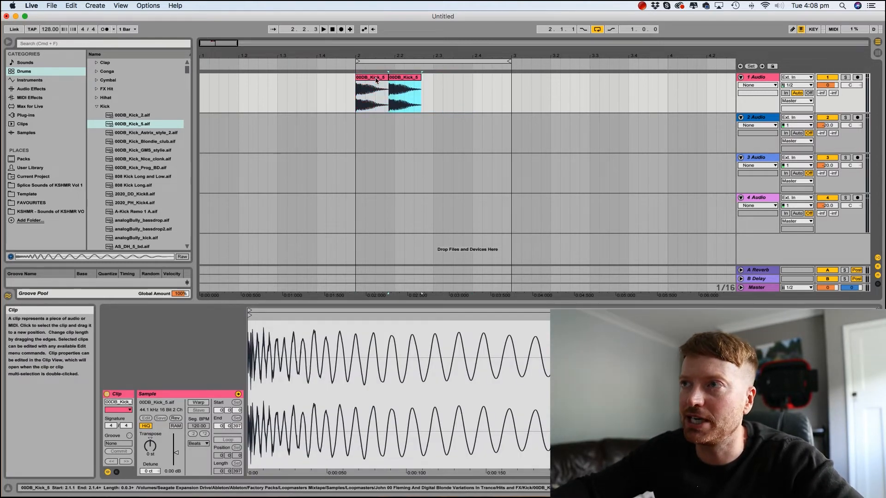
key(super+d)
key(super+d)
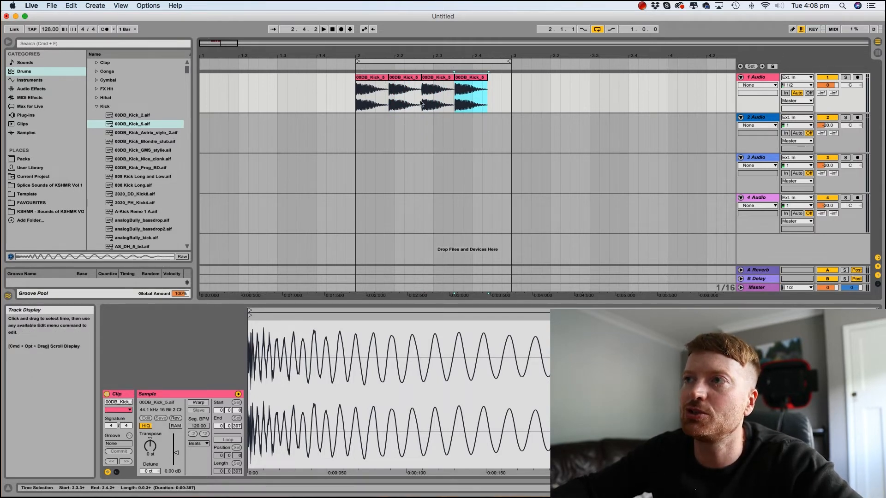
click(363, 79)
key(space)
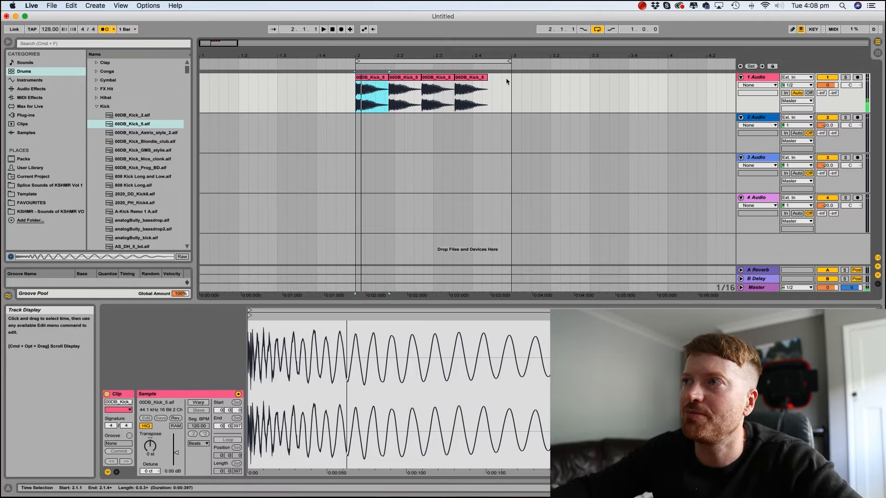
drag(504, 83, 407, 82)
key(Delete)
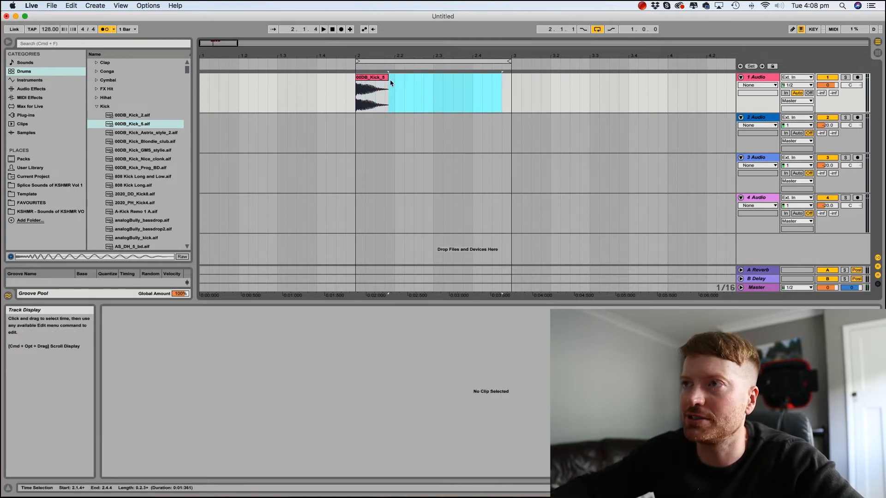
Select the full beat from 2.1.1 to 2.2.1 around the kick and duplicate it three times to fill bar 2
click(396, 96)
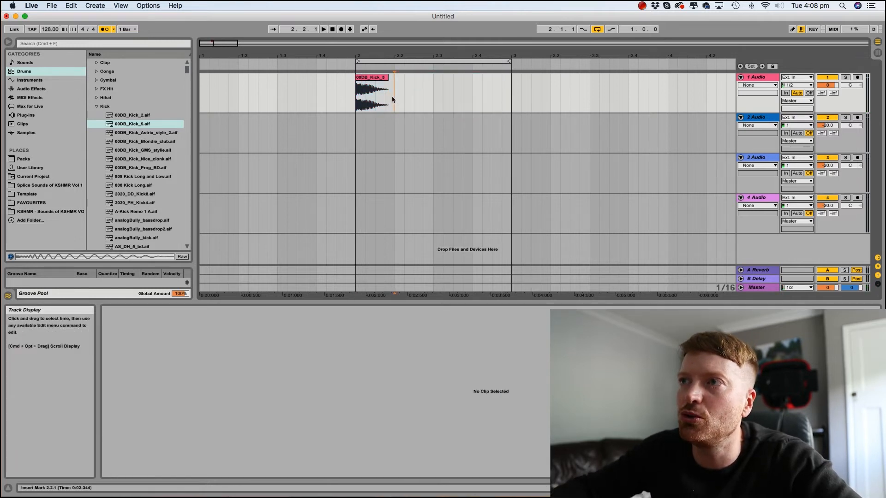
drag(393, 99, 365, 99)
click(359, 100)
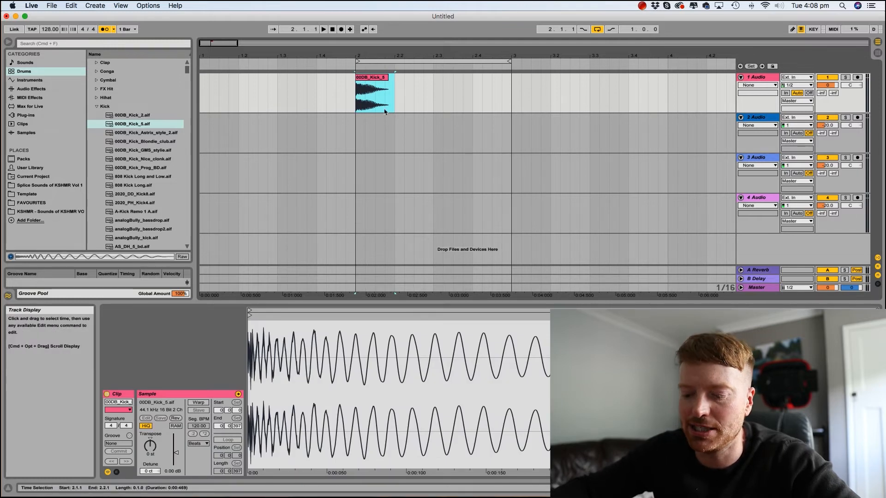
key(super+d)
key(super+d)
key(super+d)
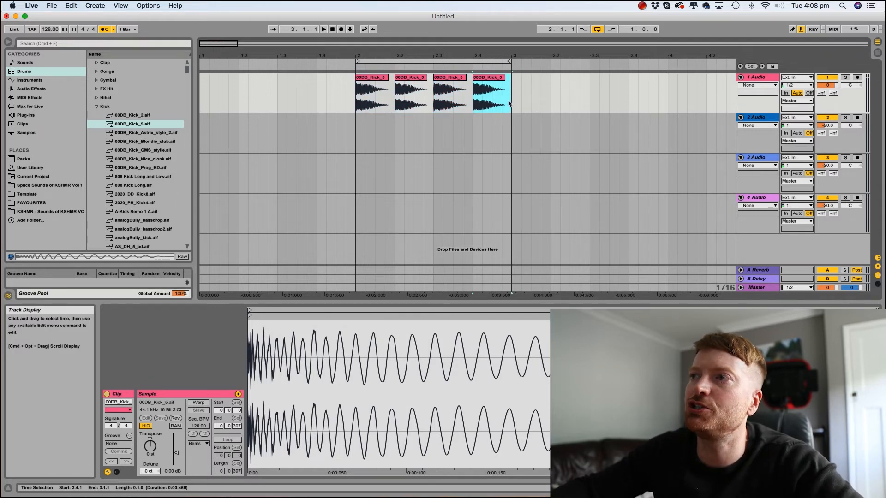
Try duplicating the whole bar of kicks from bar 2 into bar 3, and delete the copies
drag(512, 108, 349, 105)
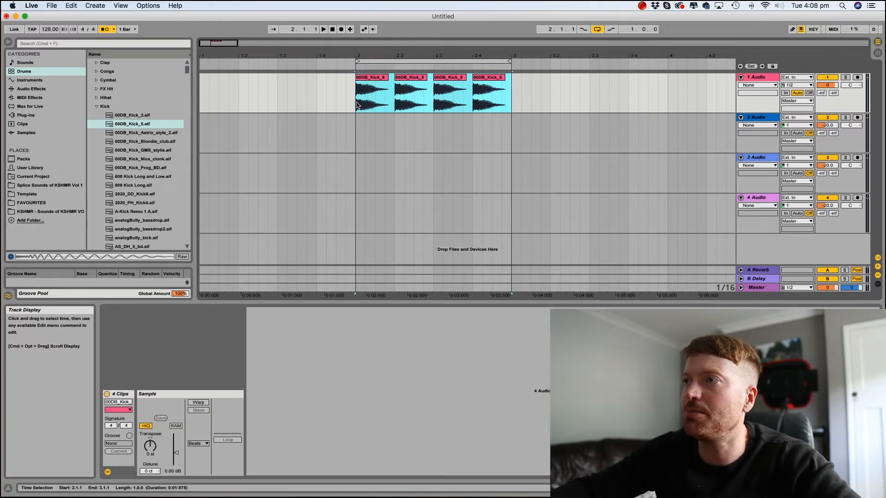
key(super+d)
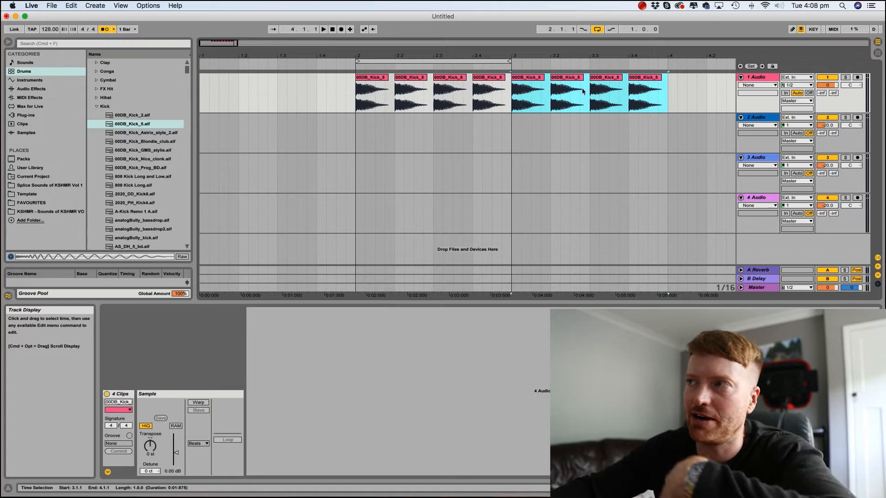
click(671, 90)
drag(660, 97, 512, 98)
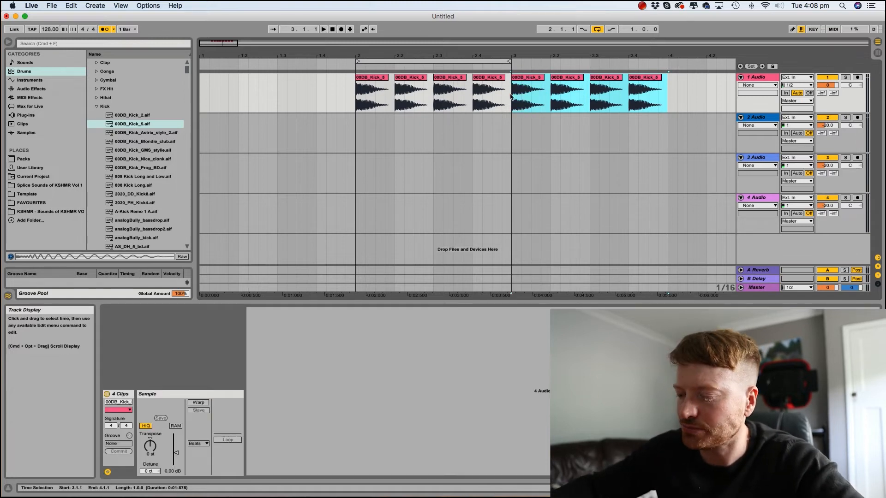
key(Delete)
Play back the looped bar 2 kick pattern from its first kick
click(372, 61)
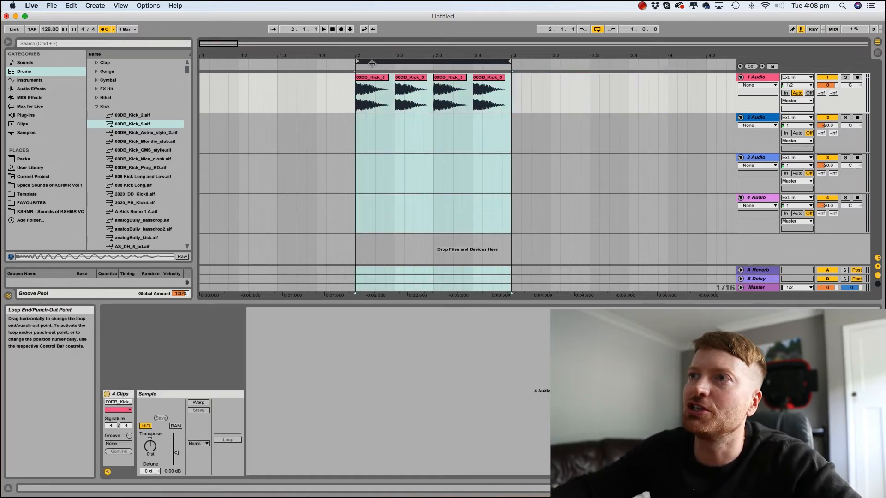
click(560, 131)
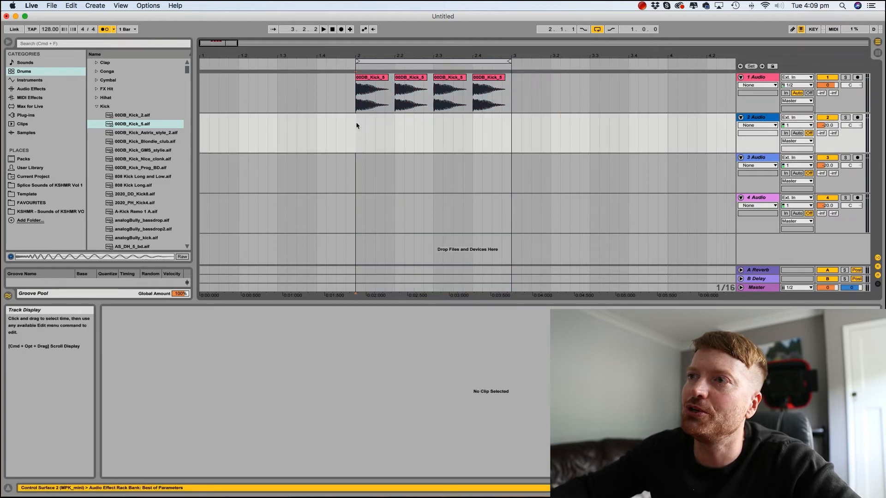
drag(508, 132, 507, 132)
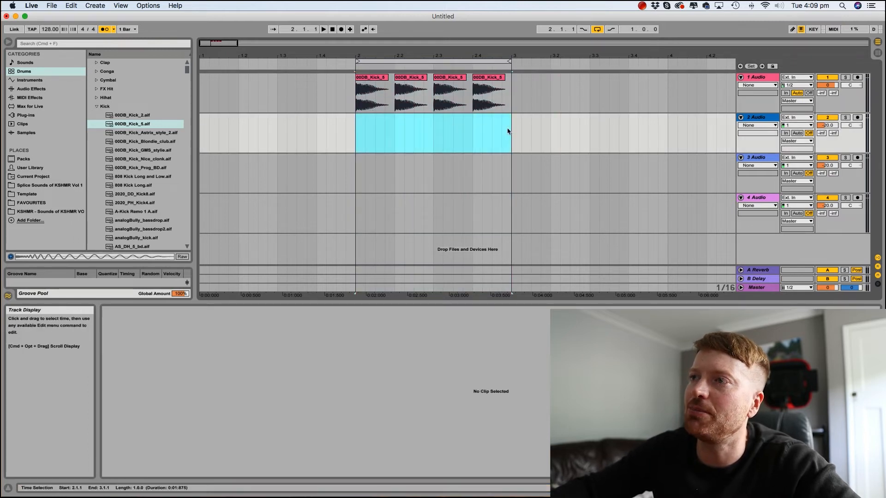
click(370, 82)
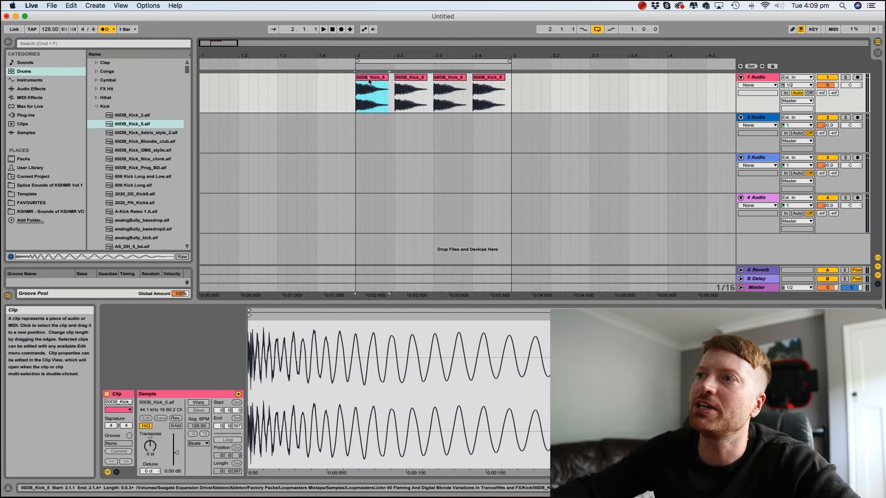
key(space)
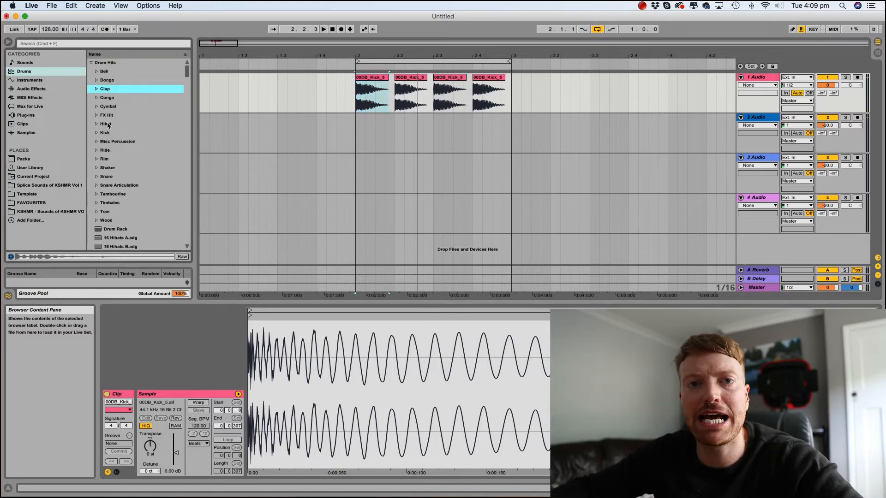
Audition several clap samples and place Clap Acoustified 04 1.aif on beat 2.2 of the second audio track
click(97, 90)
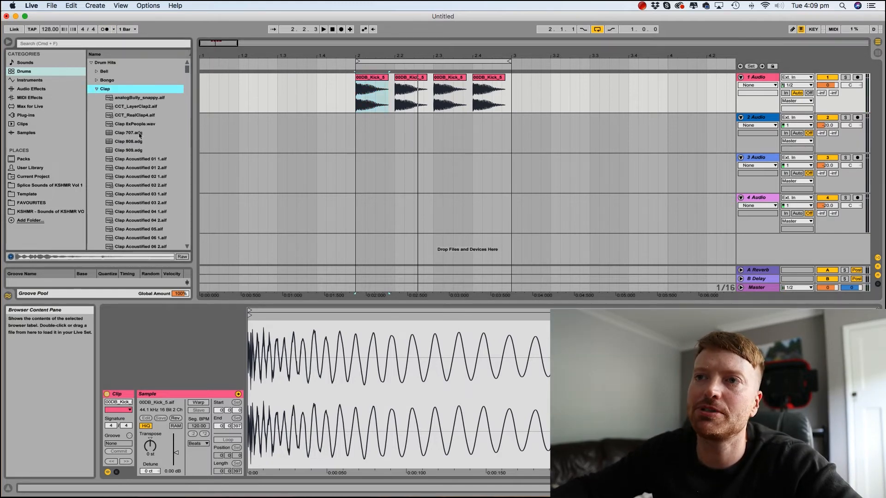
click(135, 179)
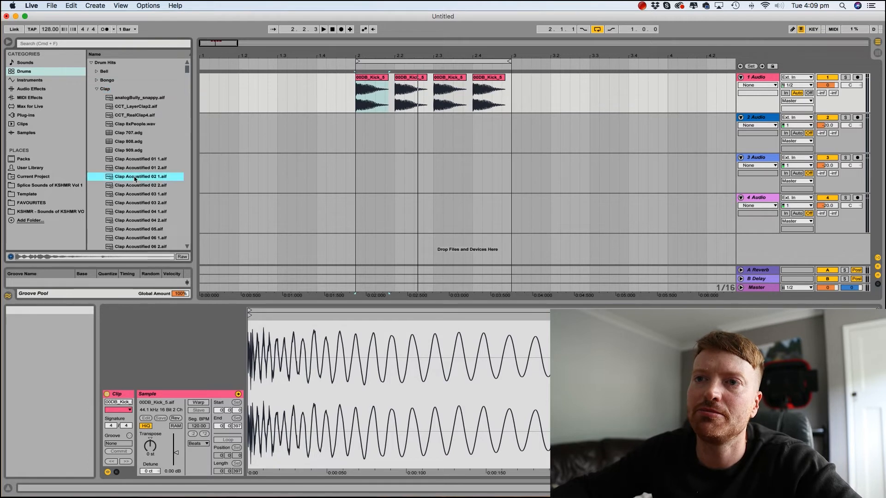
click(135, 187)
click(135, 196)
click(135, 204)
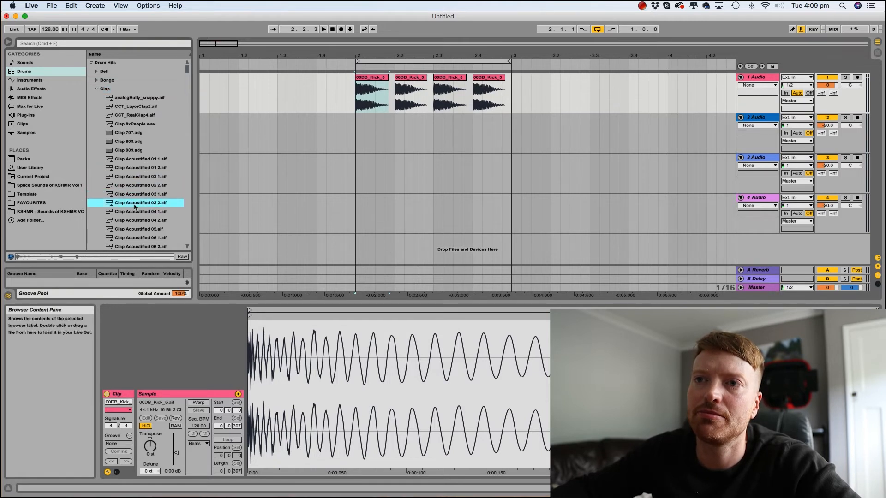
click(133, 212)
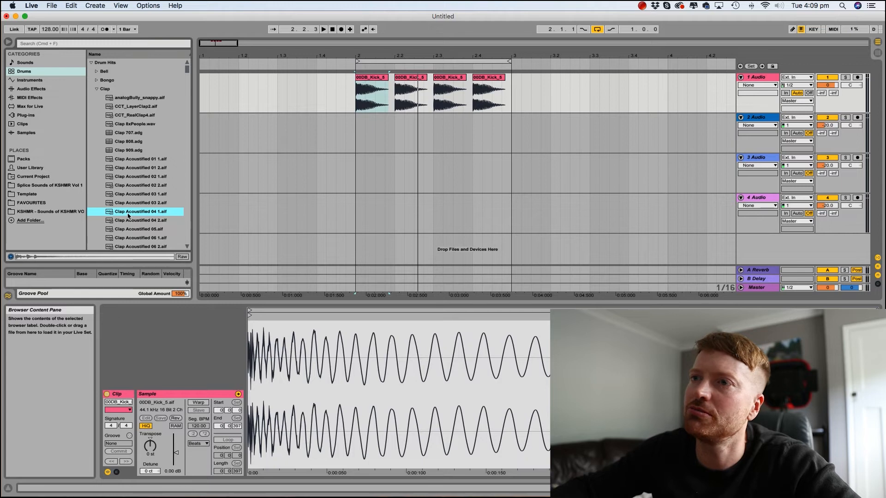
drag(145, 215, 397, 131)
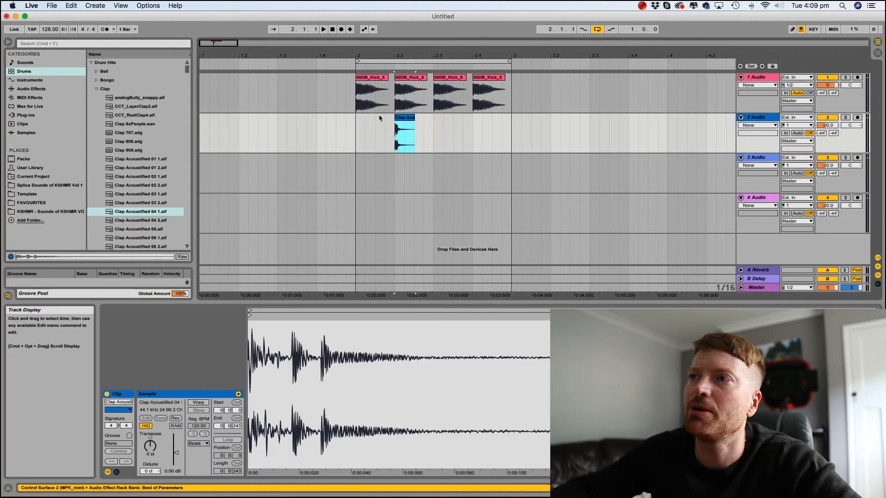
Duplicate the second track's section from 2.1.1 to 2.3.1 to add a clap on beat 2.4, and play back the bar
drag(434, 130, 358, 131)
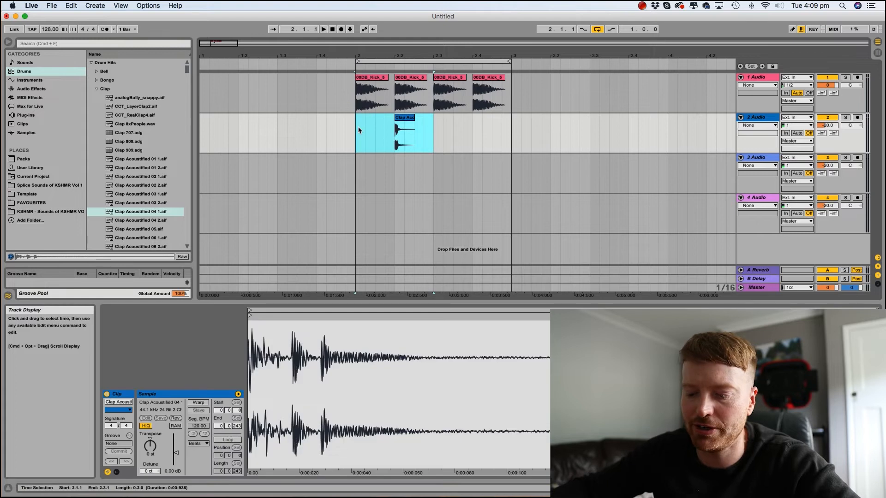
key(super+d)
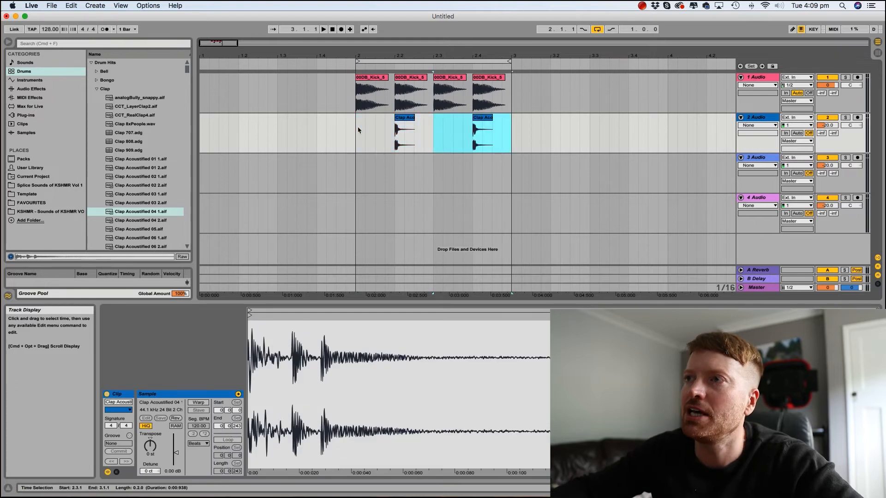
click(372, 81)
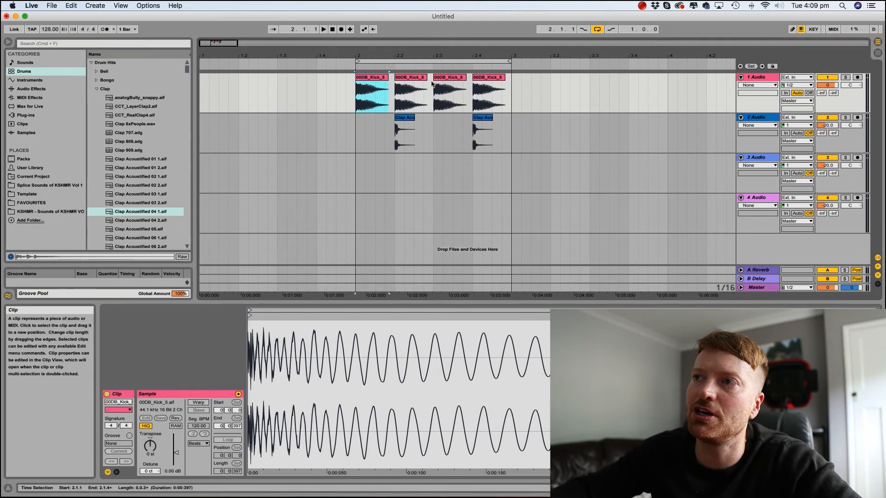
click(357, 131)
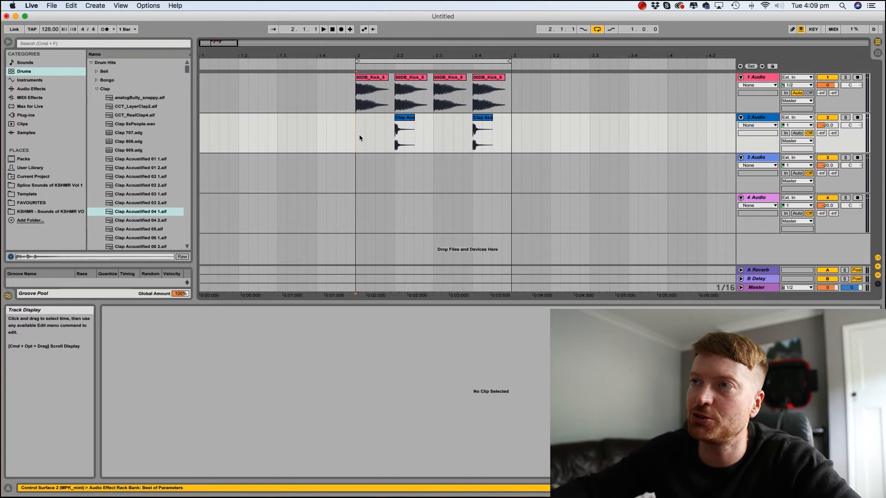
key(space)
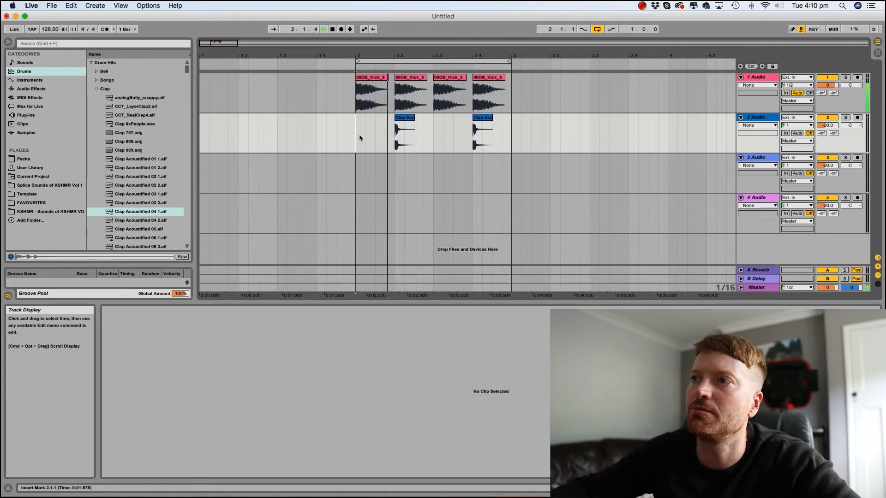
key(space)
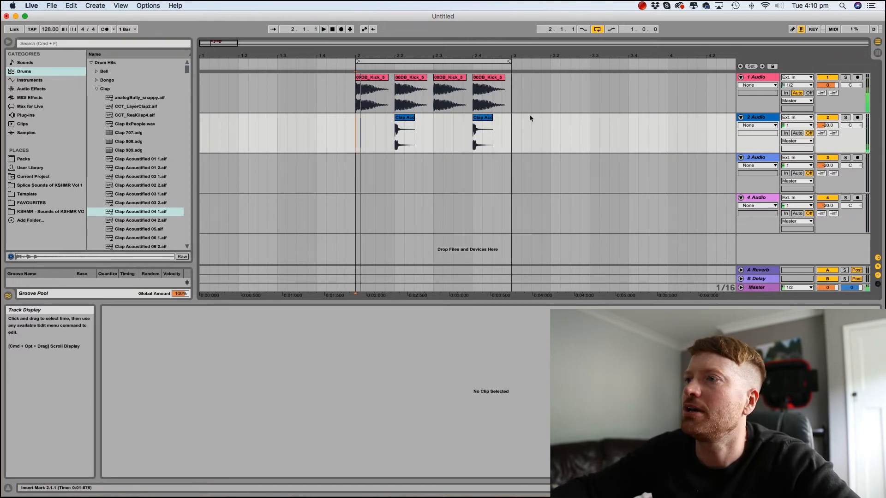
Raise the clap track's volume to about 1.5 dB and check the balance during playback
click(828, 126)
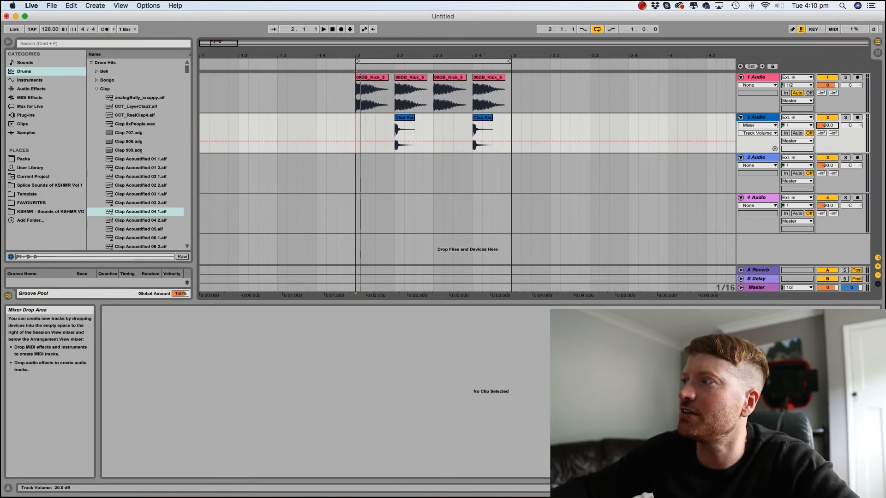
drag(829, 125, 828, 99)
key(space)
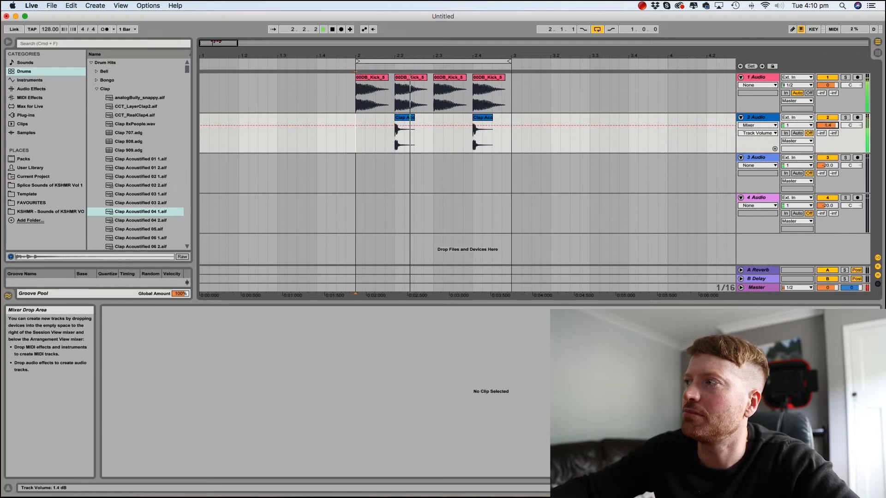
key(space)
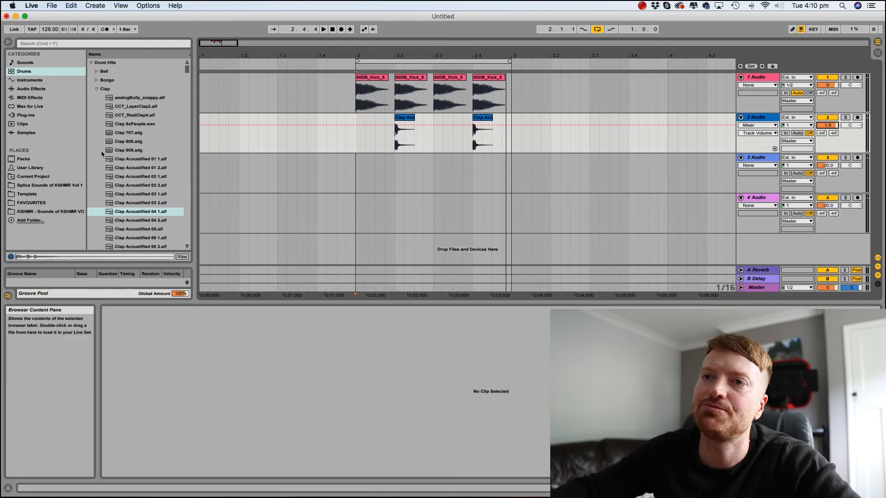
Audition the hi-hat samples and place 00DB_Hat_2.aif within the first beat of bar 2 on the third audio track
click(97, 89)
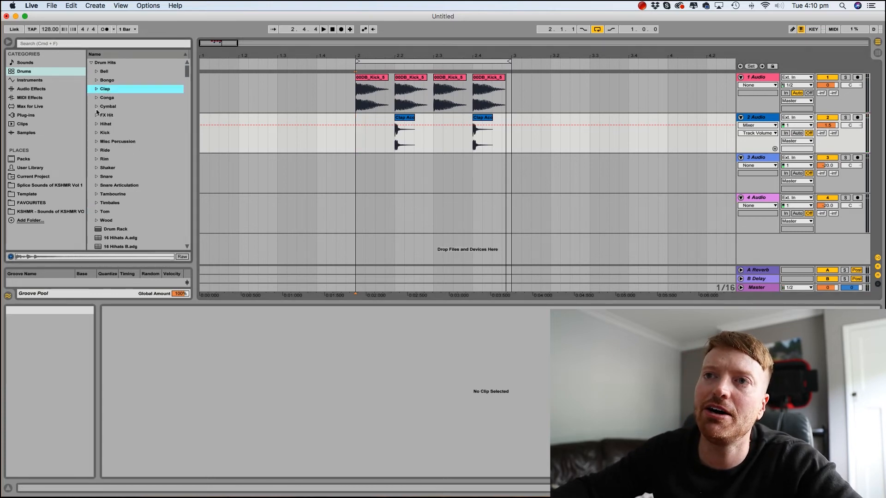
click(96, 124)
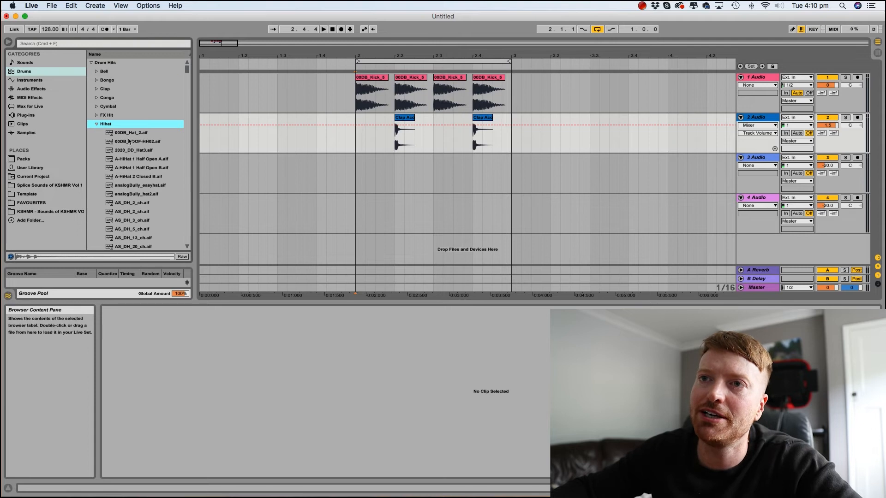
key(Down)
key(Down)
key(Up)
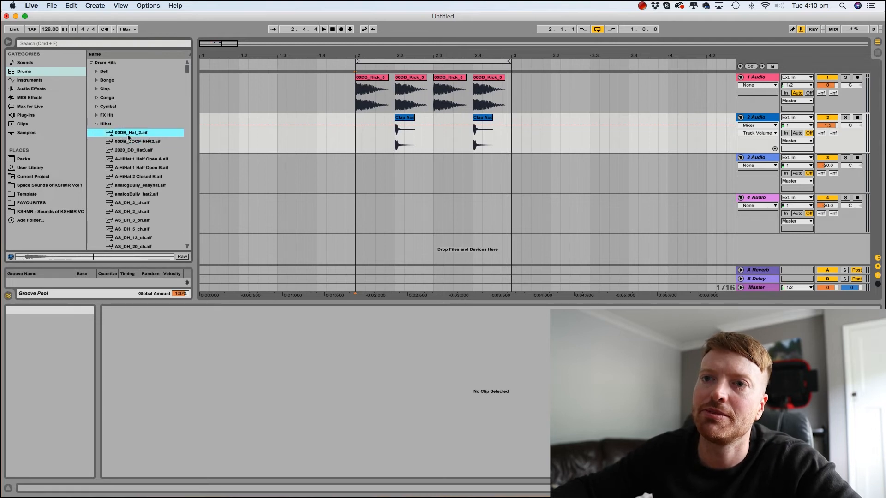
drag(128, 137, 373, 167)
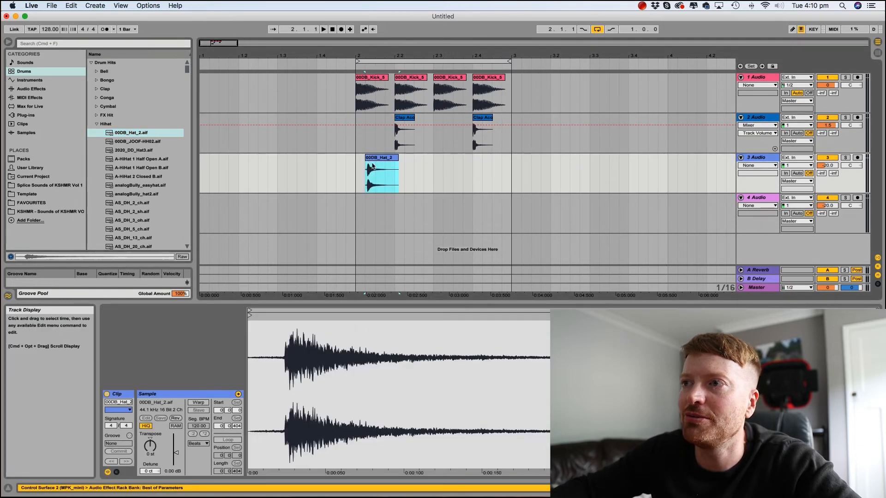
Move the hat to the off-beat of beat 2.1 and duplicate that full beat three times to fill bar 2
mouse_move(374, 162)
mouse_down()
mouse_move(384, 163)
mouse_move(368, 179)
mouse_up()
key(super+d)
key(super+d)
key(super+d)
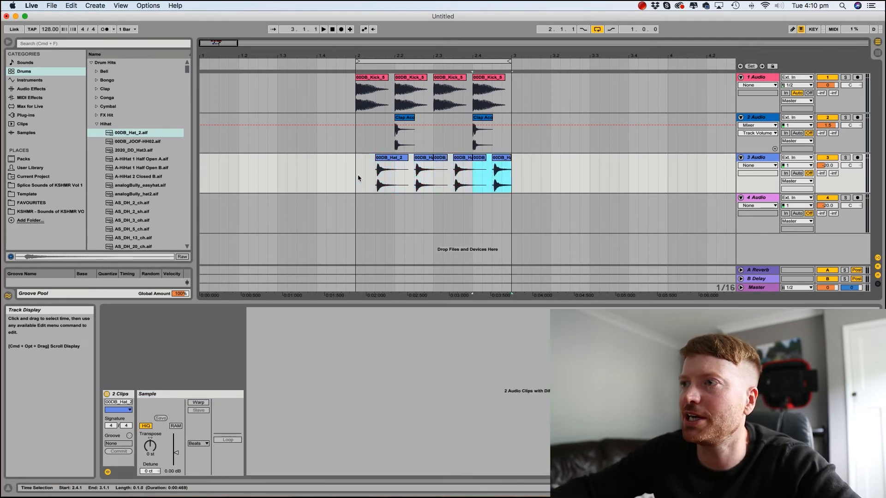
Play the beat from the start of bar 2 and set the hi-hat track's volume to -12.3 dB
click(356, 166)
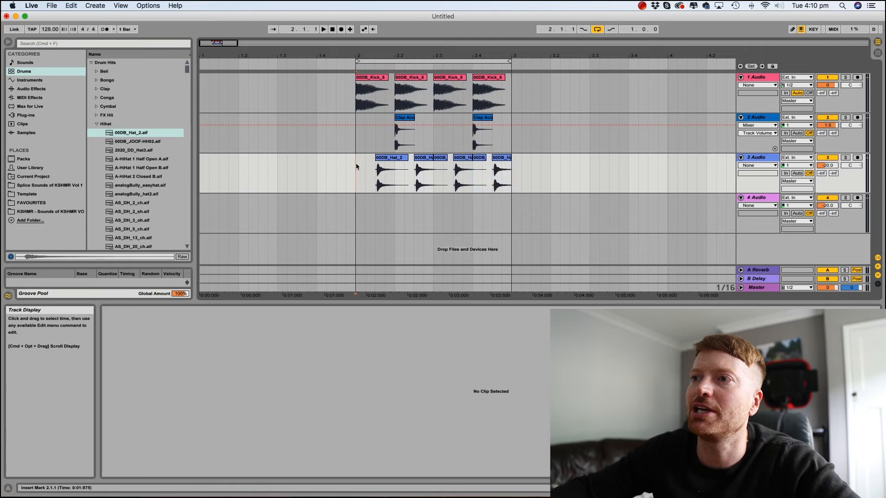
key(space)
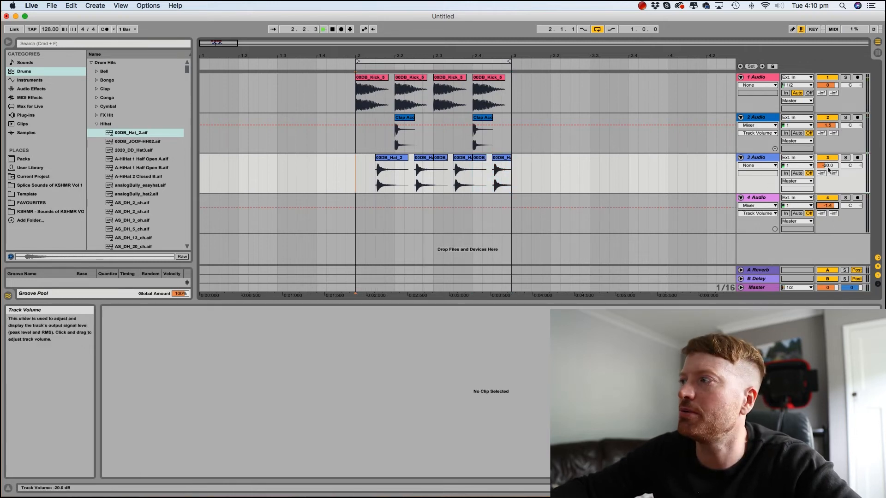
drag(829, 170, 828, 155)
key(space)
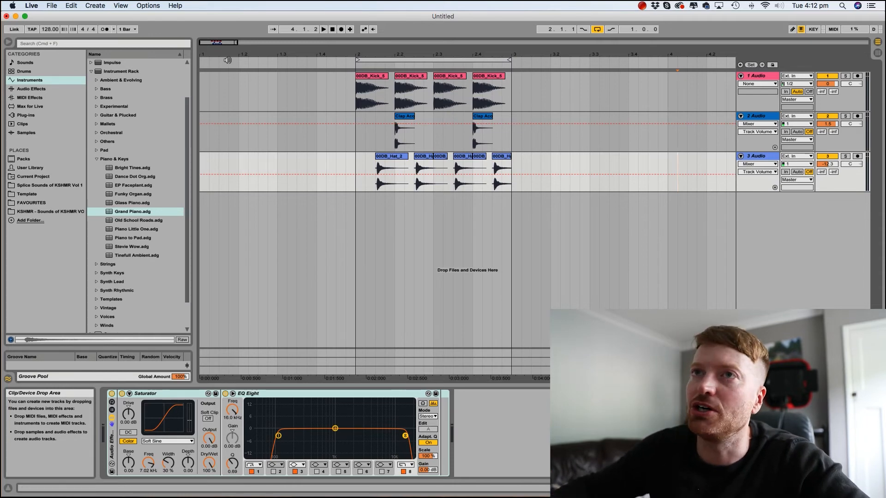
Insert a MIDI track below the hi-hat track and create an empty MIDI clip on it from 2.1.1 to 3.1.1
click(95, 6)
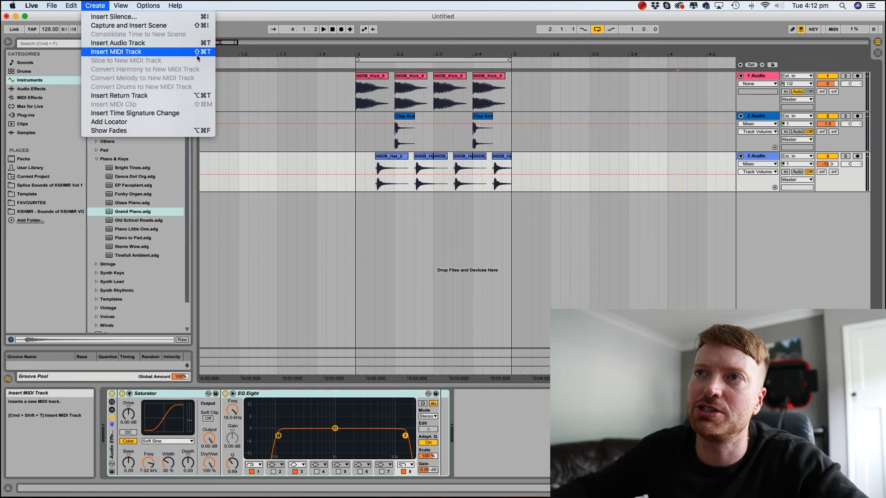
click(441, 226)
key(shift+super+t)
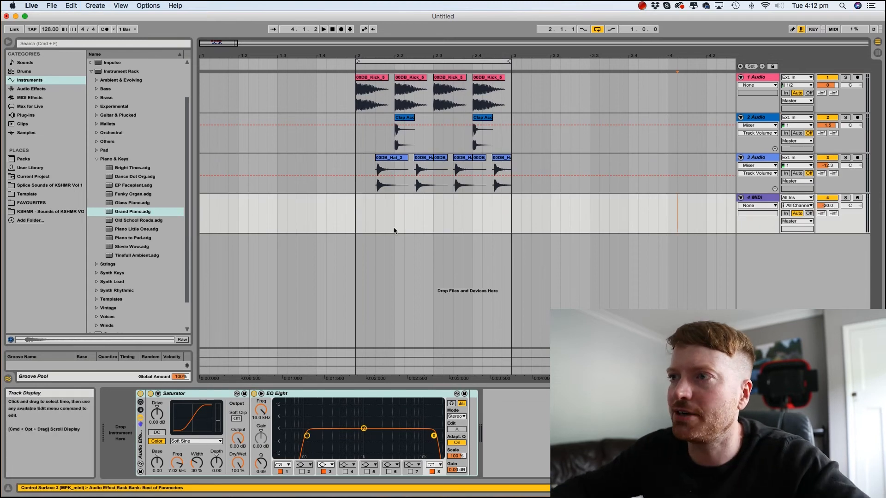
drag(357, 210, 511, 217)
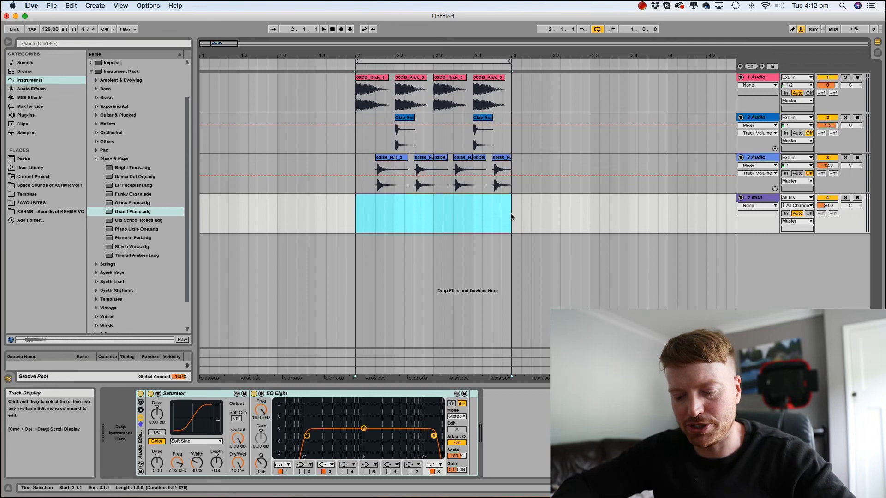
key(super+shift+m)
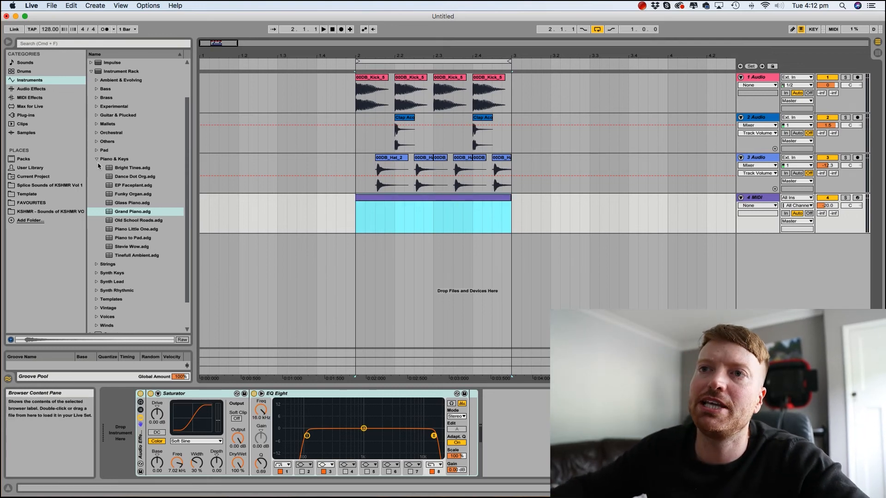
Remove the audio effect rack from the MIDI track and load the Grand Piano.adg instrument onto it
click(144, 450)
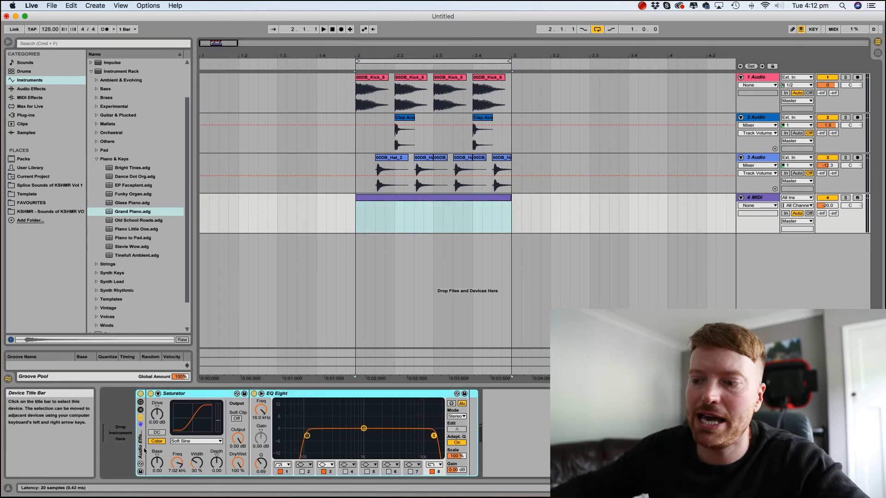
key(Delete)
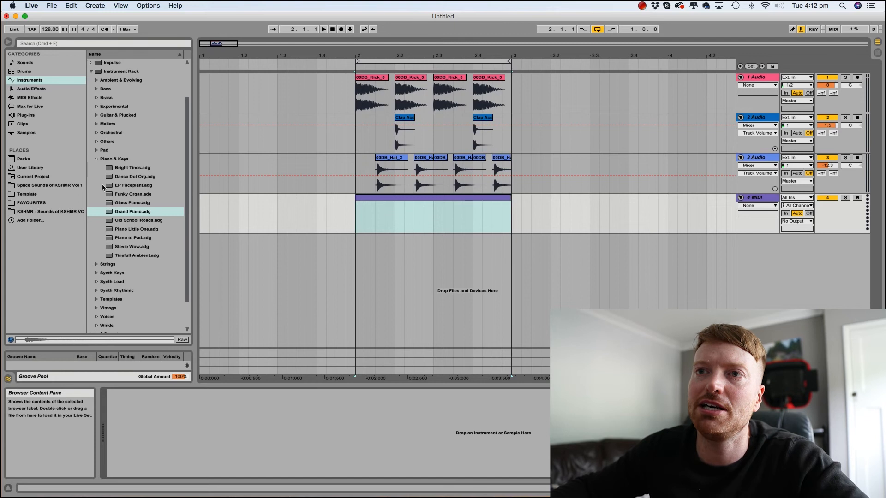
click(97, 159)
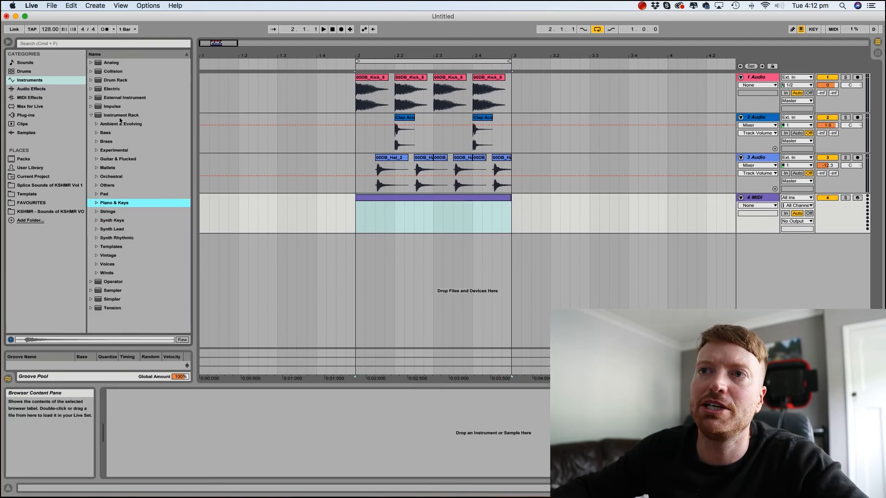
click(95, 203)
drag(132, 256, 195, 244)
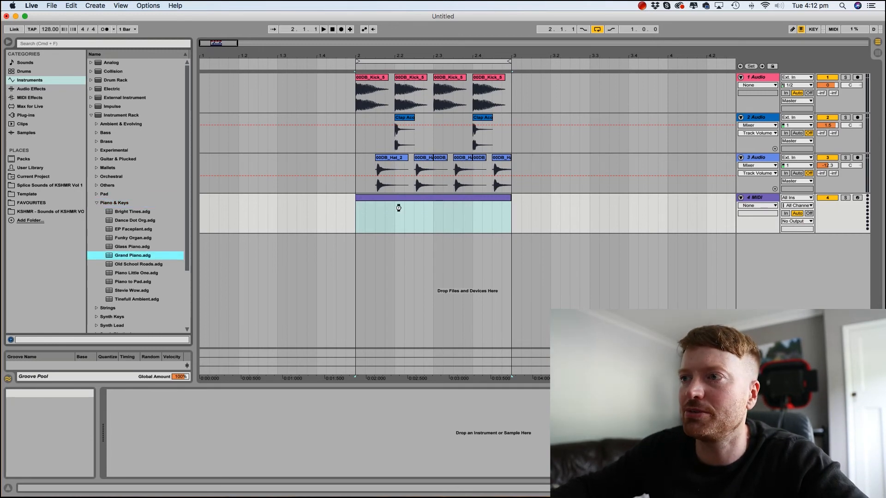
drag(399, 208, 400, 211)
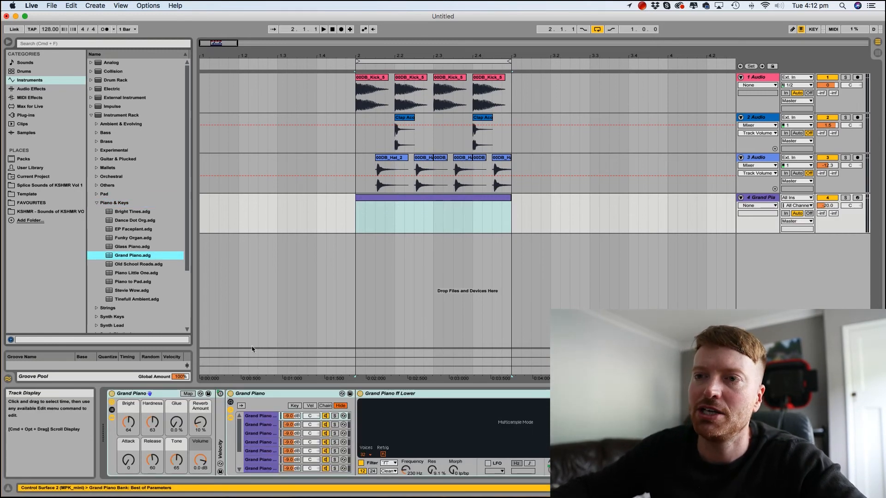
Open the piano track's MIDI clip and enter a one-beat C4, E4 and G4 chord at its start
double_click(399, 199)
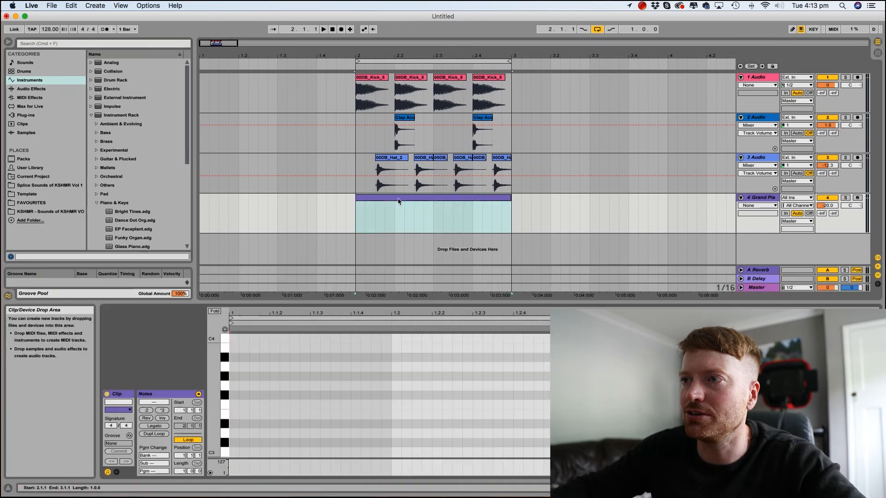
scroll(239, 404, up, 4)
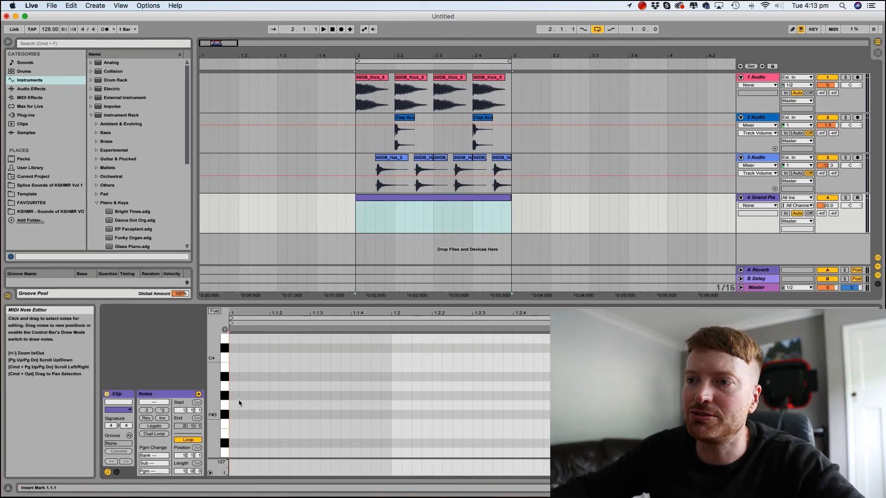
double_click(233, 377)
scroll(235, 379, up, 4)
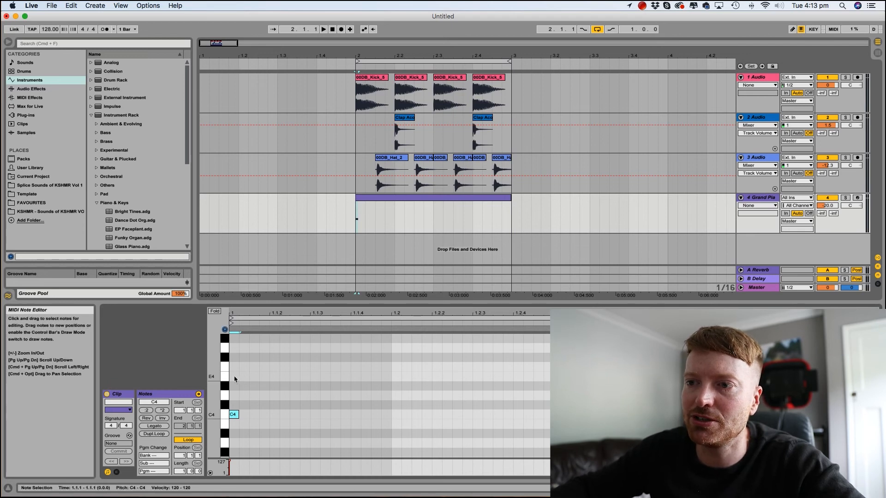
scroll(235, 376, up, 2)
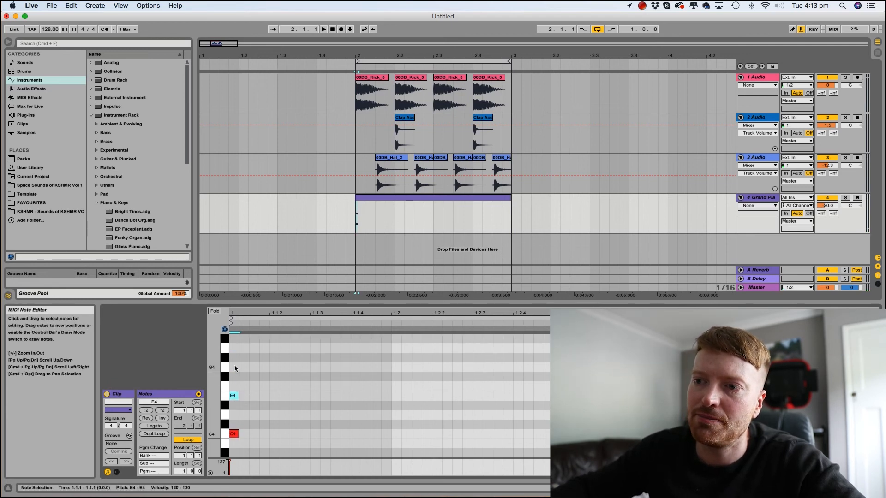
drag(303, 444, 396, 364)
Raise the Grand Piano track's volume to about -6 dB and duplicate the one-beat chord three times to fill the clip
drag(827, 205, 828, 186)
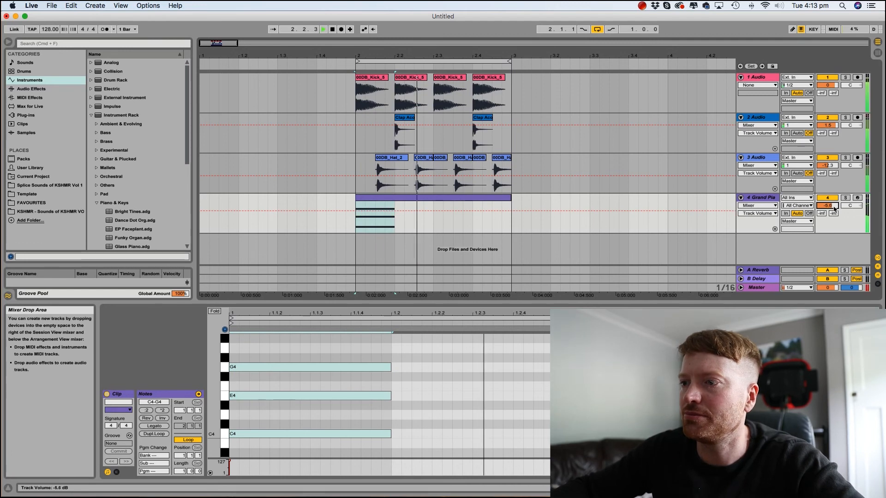
drag(370, 454, 260, 358)
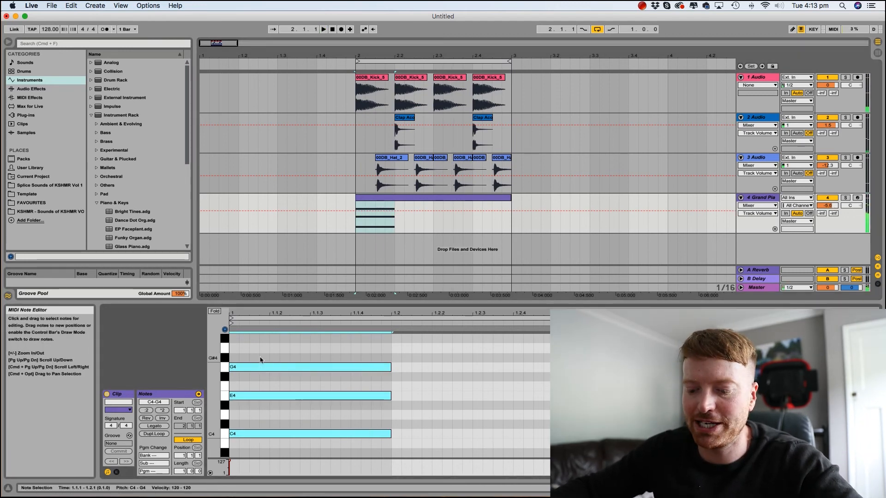
key(super+d)
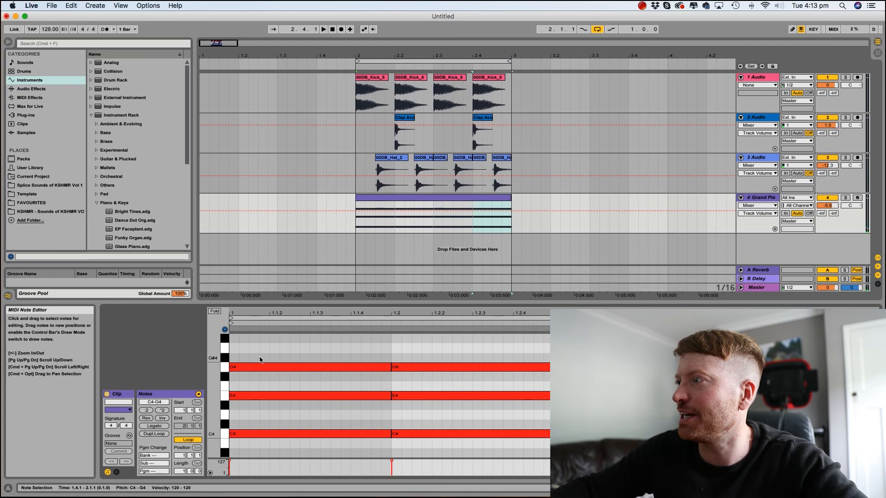
Play back the piano chords together with the beat, restarting from the beginning of the piano clip in bar 2
key(space)
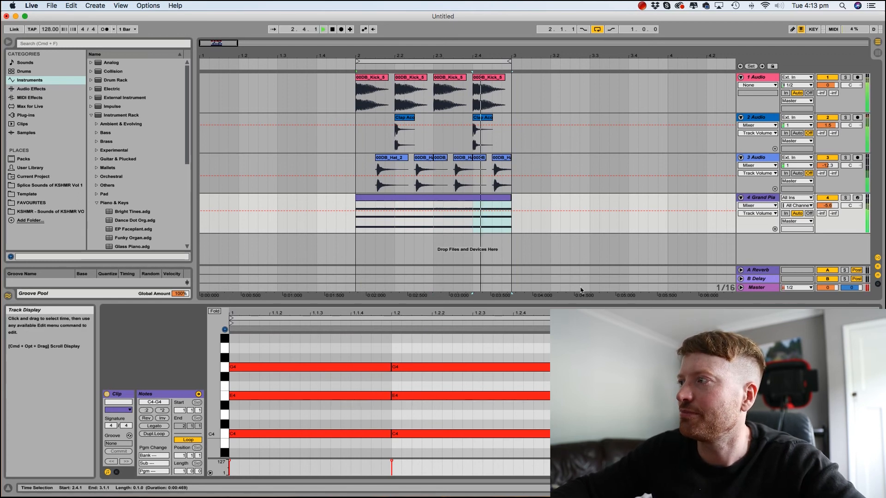
click(397, 200)
key(space)
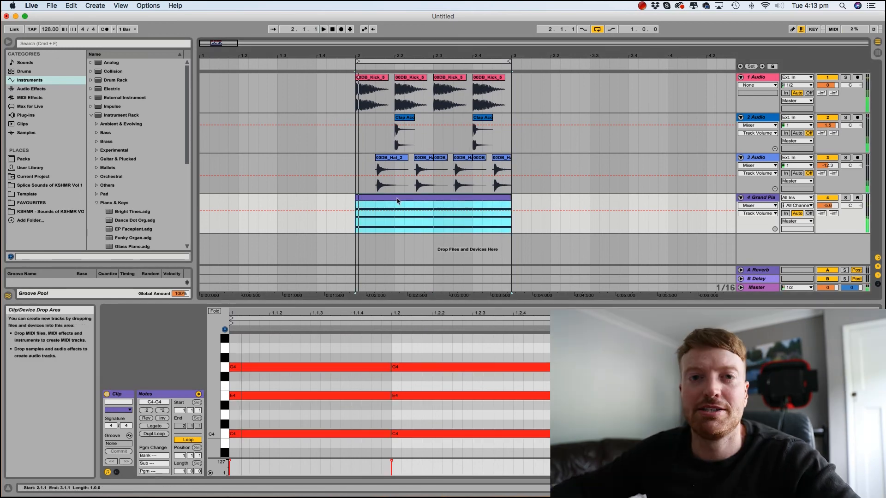